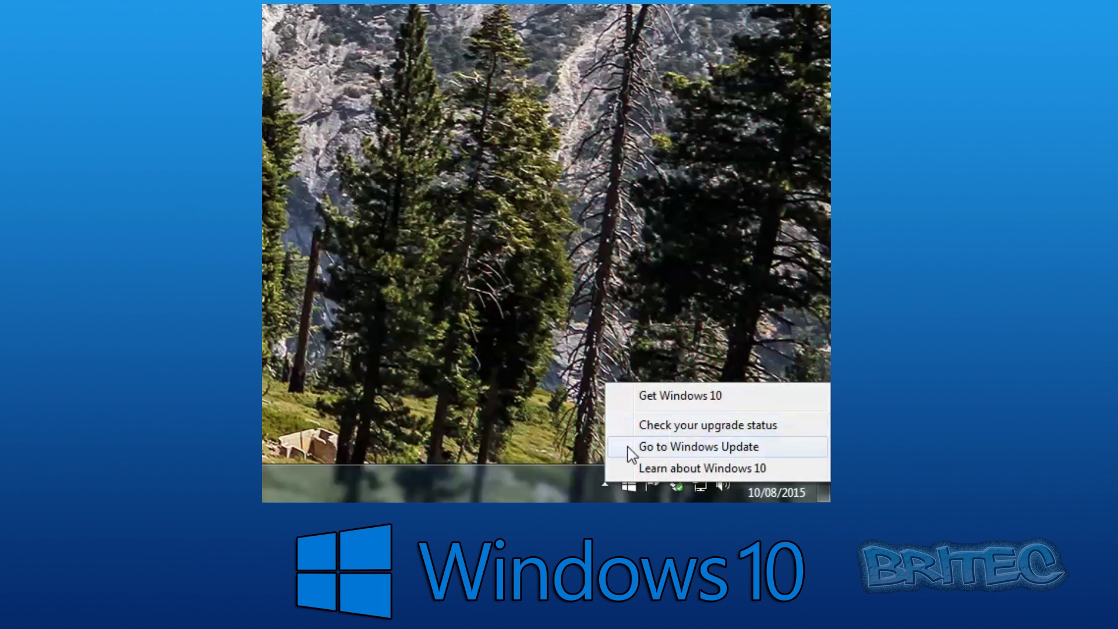
Go to Windows Update from the Windows 10 upgrade notification icon.
left_click(695, 448)
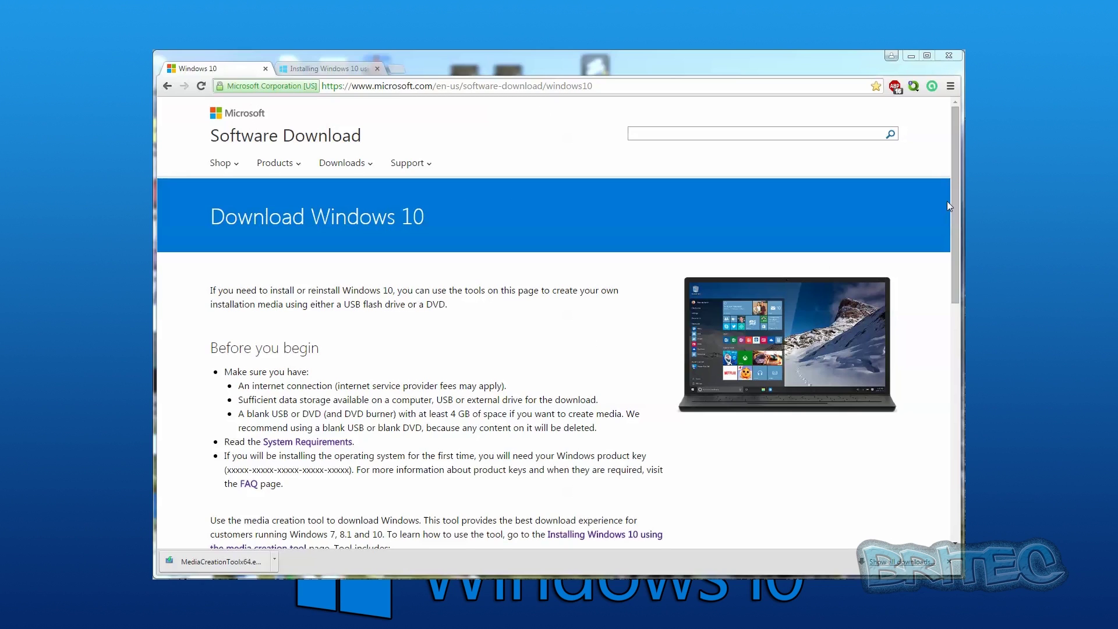
Download the 64-bit version of the media creation tool from Microsoft's Download Windows 10 page.
left_click_drag(952, 207, 956, 325)
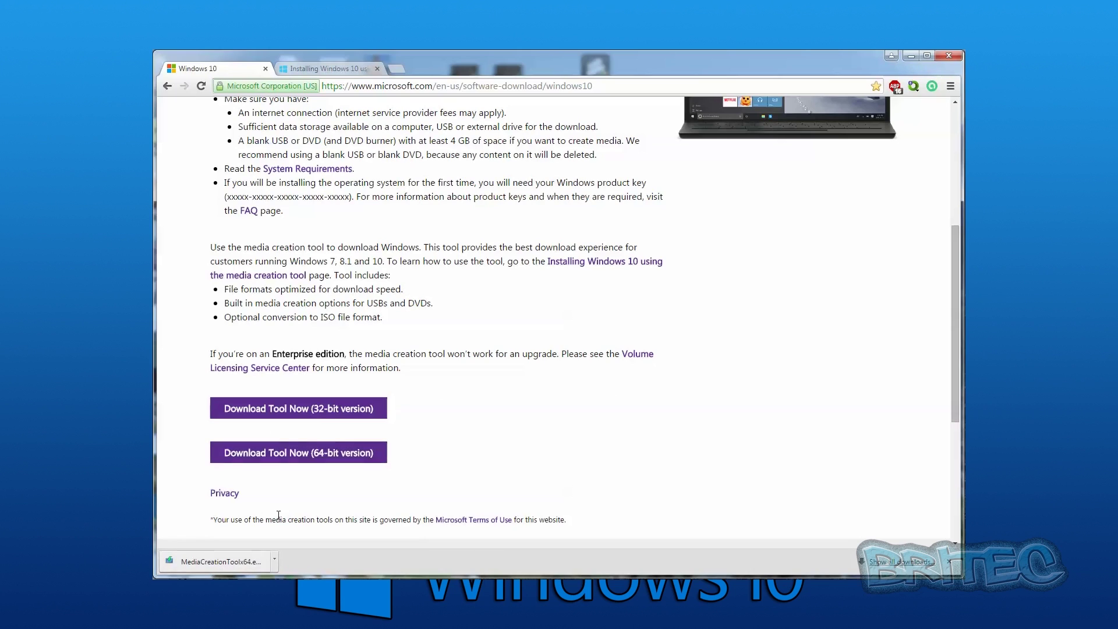
left_click(300, 455)
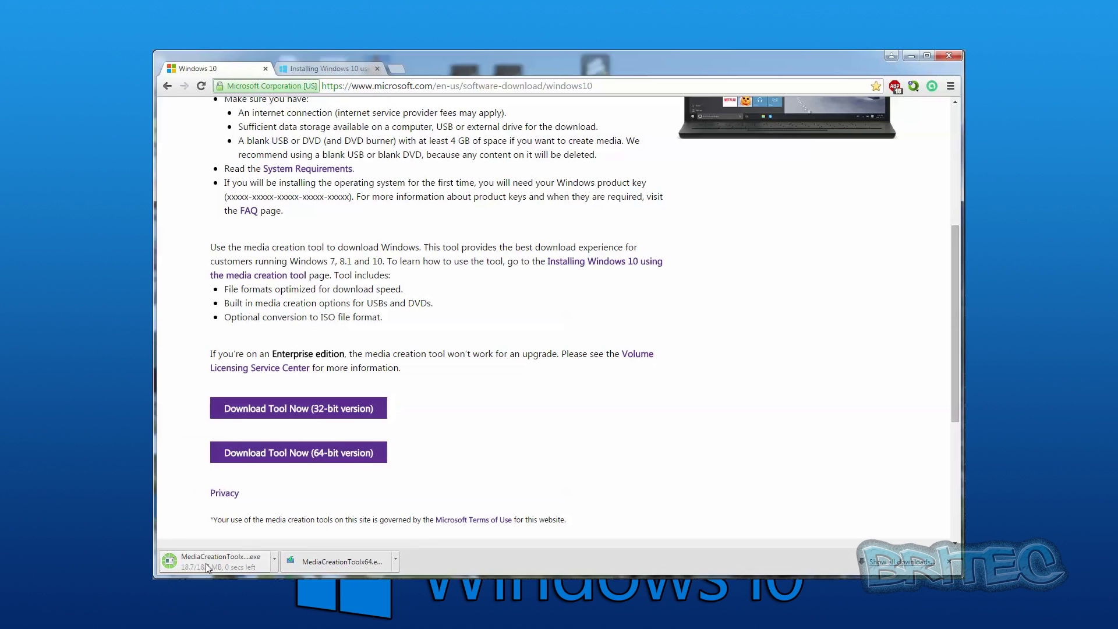
left_click_drag(953, 389, 953, 268)
Examine the media creation tool instructions on downloading the tool, running it and creating installation media.
left_click(345, 68)
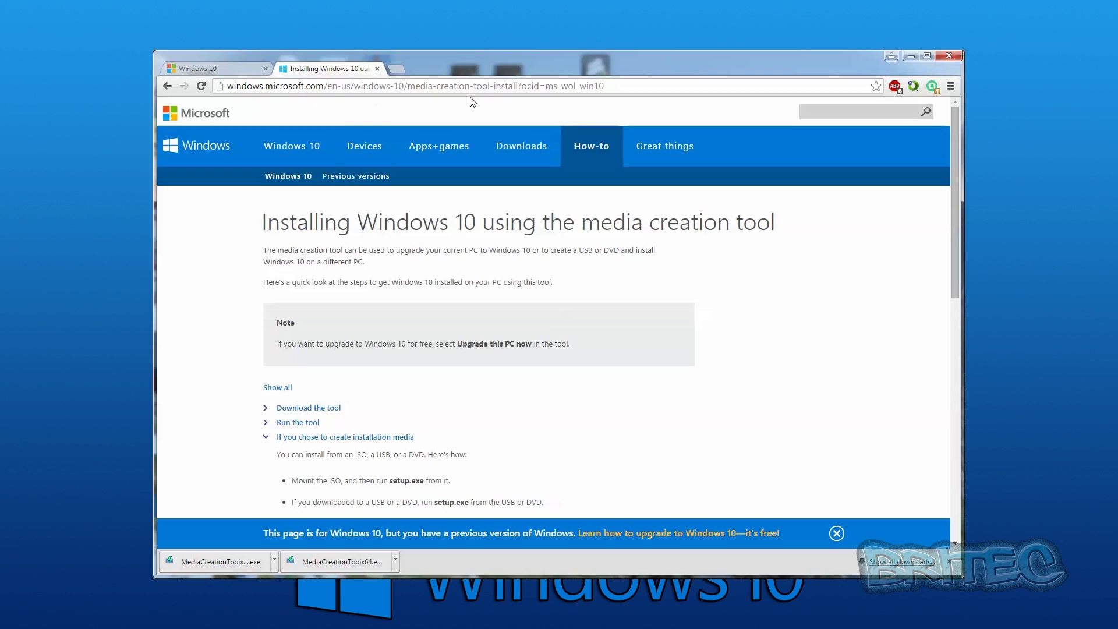
left_click(266, 409)
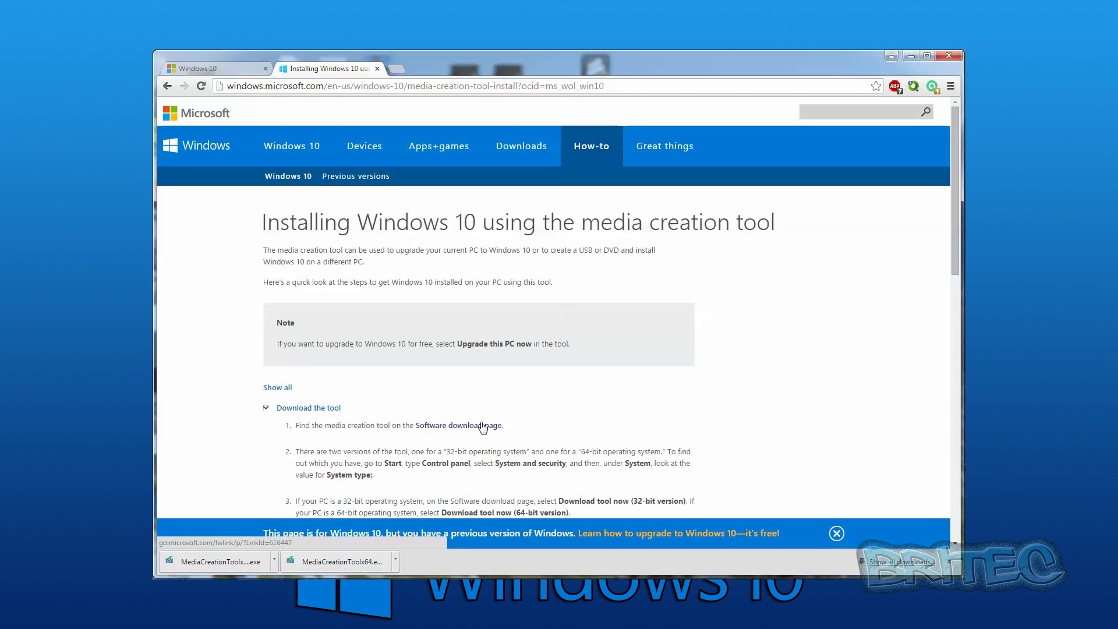
left_click(266, 409)
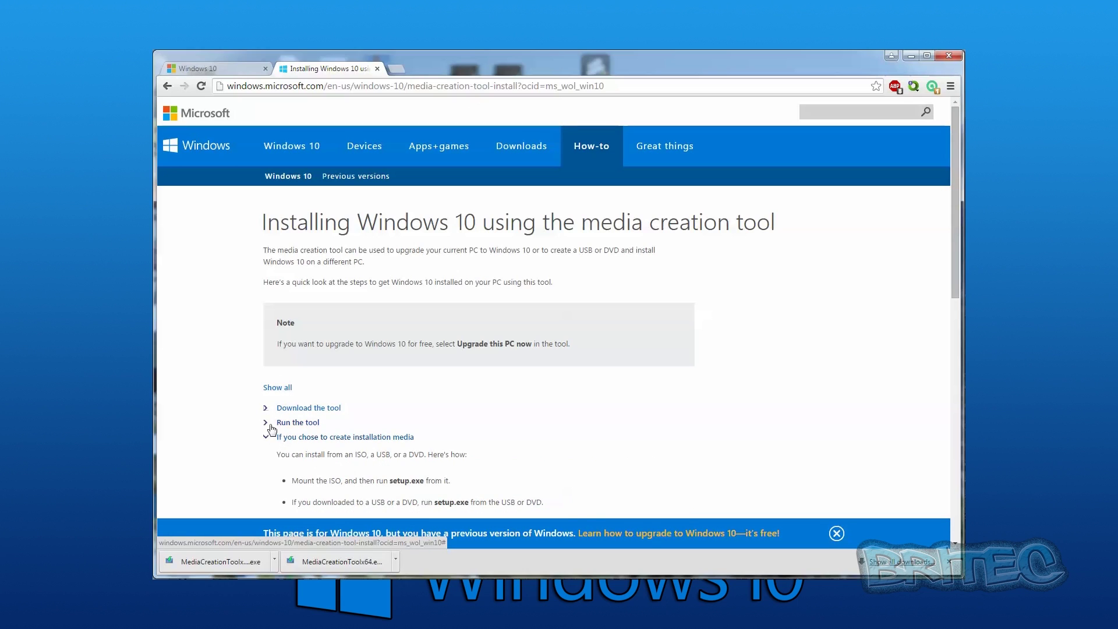
left_click(267, 423)
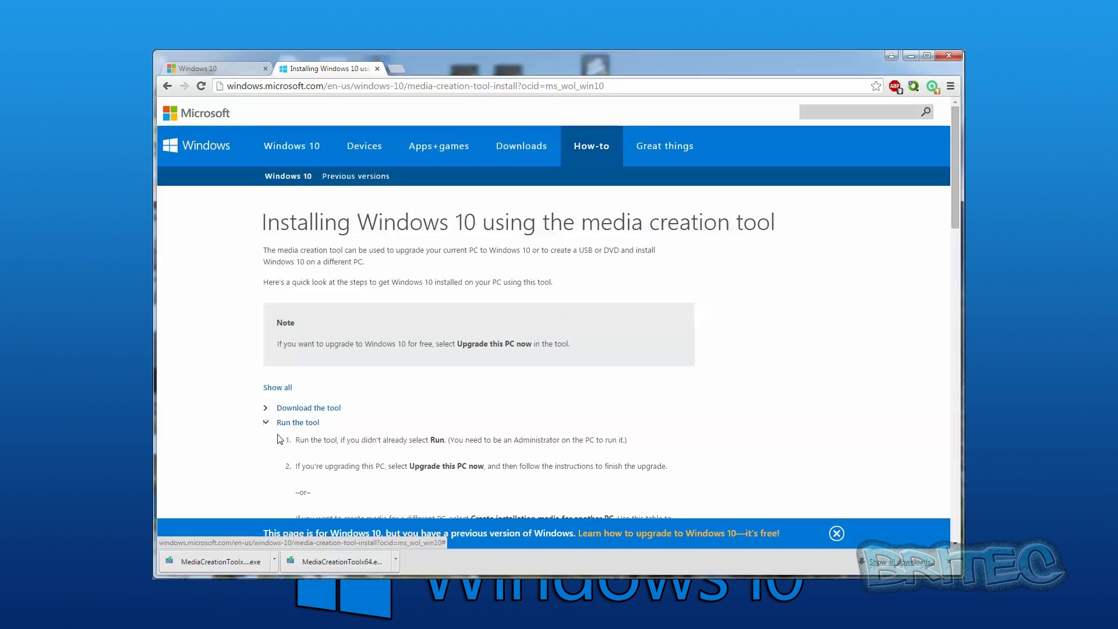
scroll(504, 469, "down", 1)
left_click(267, 365)
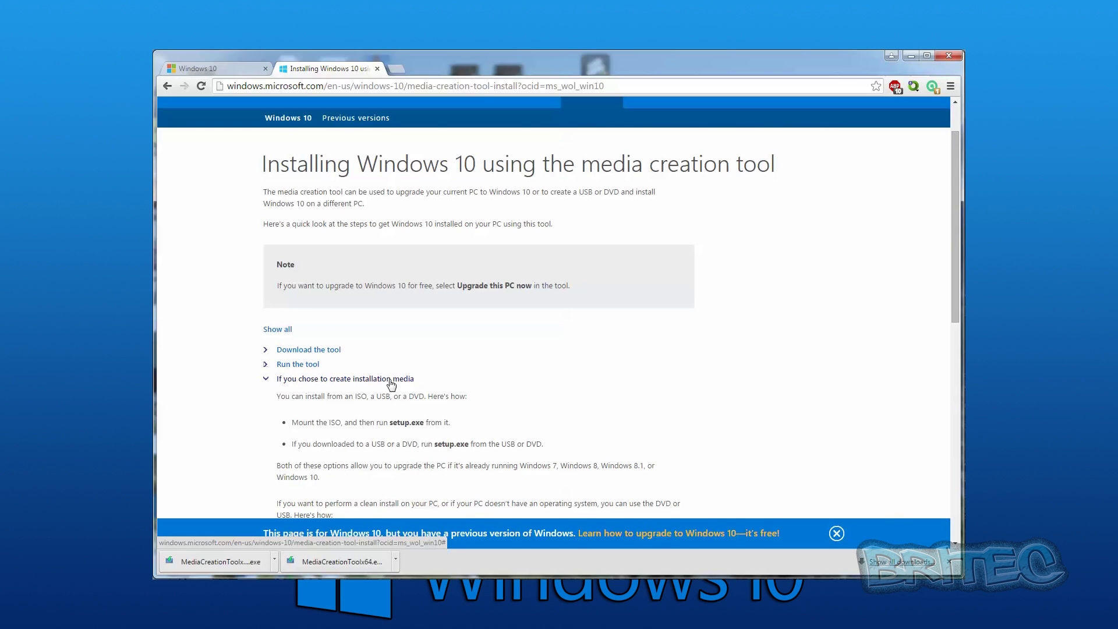
left_click(266, 382)
left_click(265, 381)
scroll(425, 416, "down", 4)
scroll(409, 413, "up", 4)
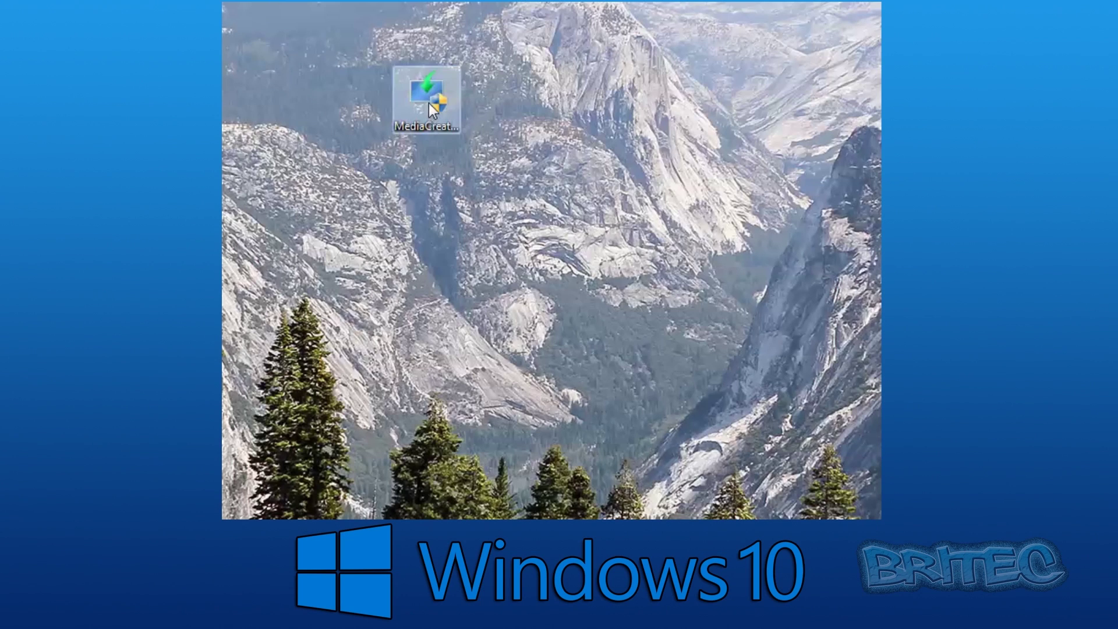
Run MediaCreationToolx64.exe as administrator and choose to create installation media for another PC.
right_click(431, 109)
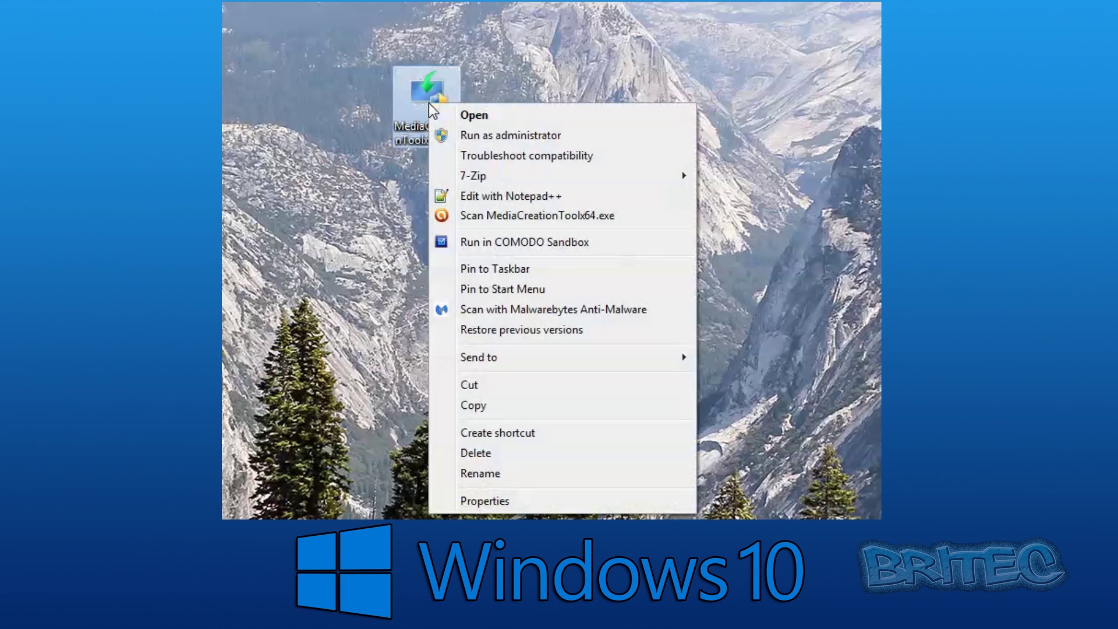
left_click(470, 138)
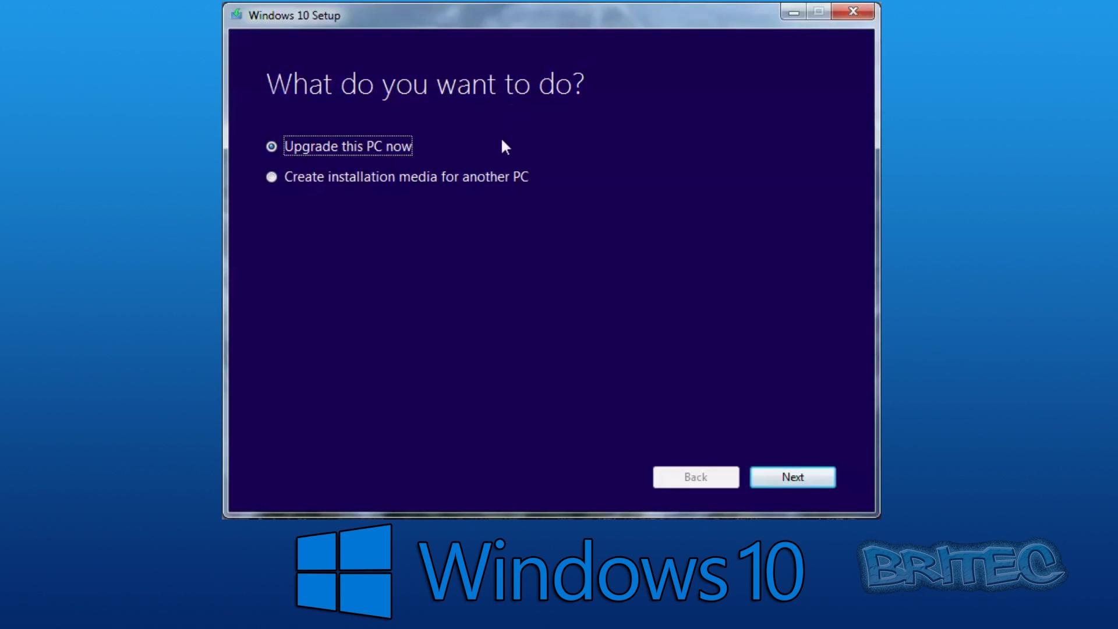
left_click(286, 180)
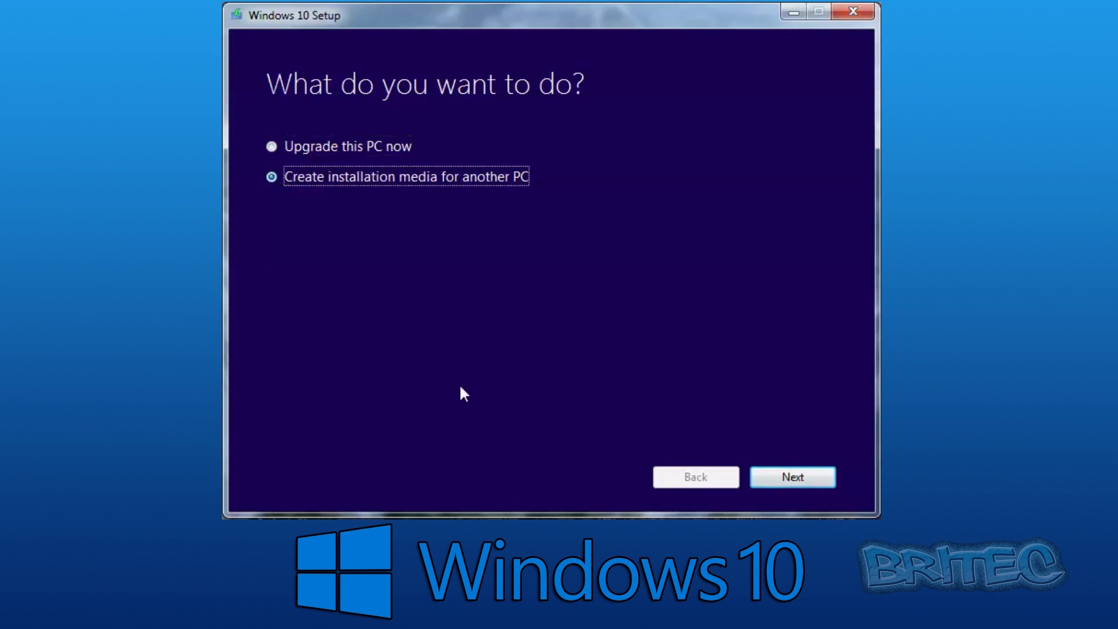
left_click(802, 480)
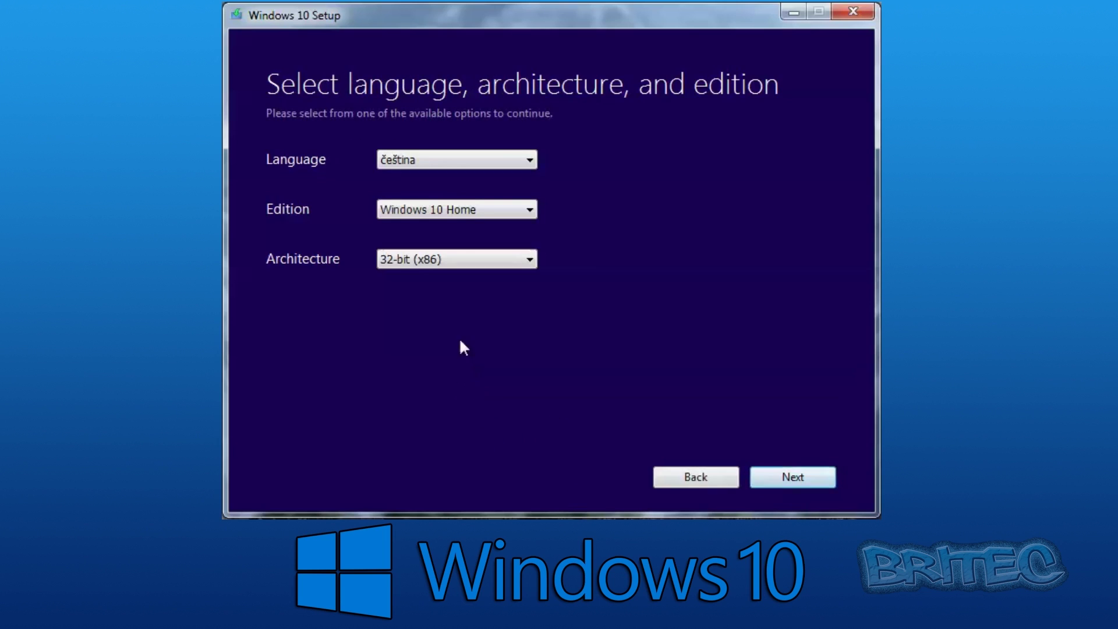
Configure the installation media with language English (United Kingdom), edition Windows 10 Home and architecture 64-bit (x64).
left_click(527, 160)
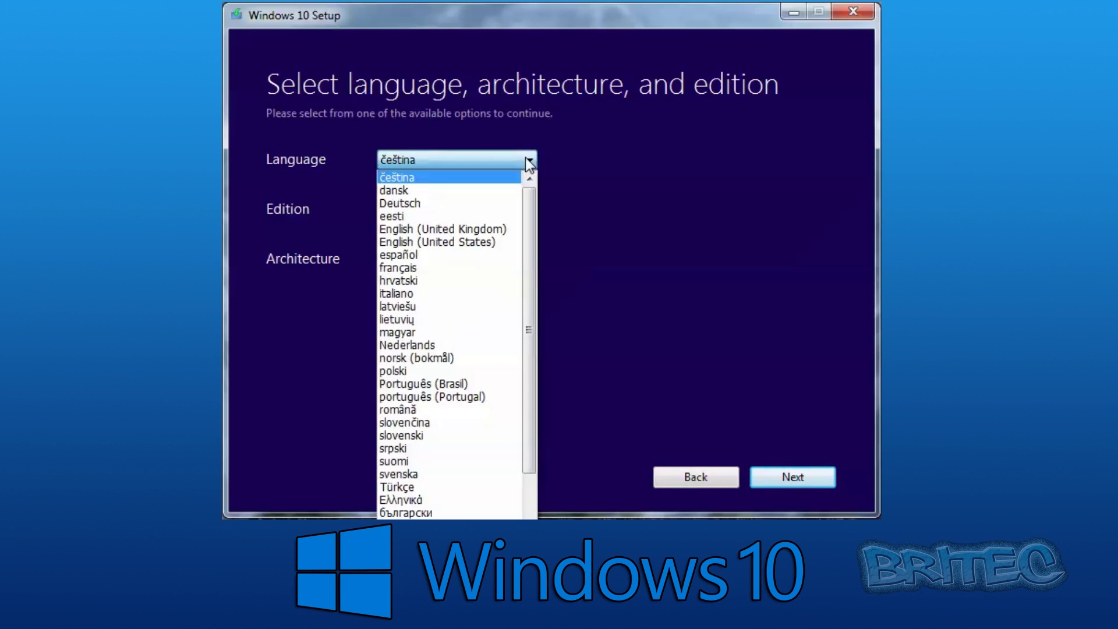
left_click(503, 229)
left_click(527, 211)
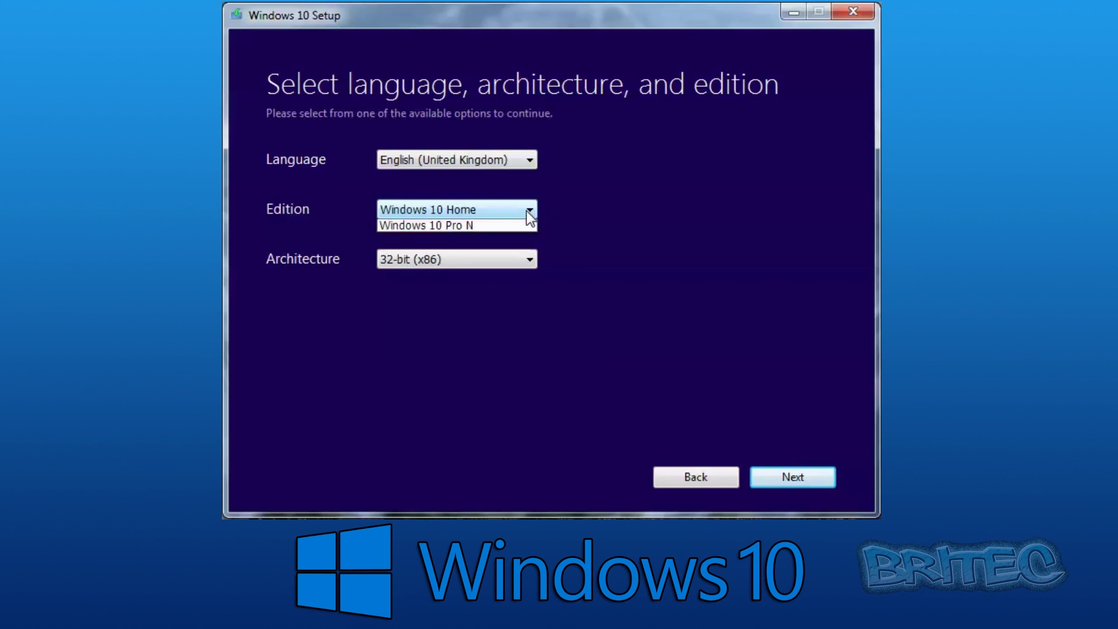
left_click(513, 224)
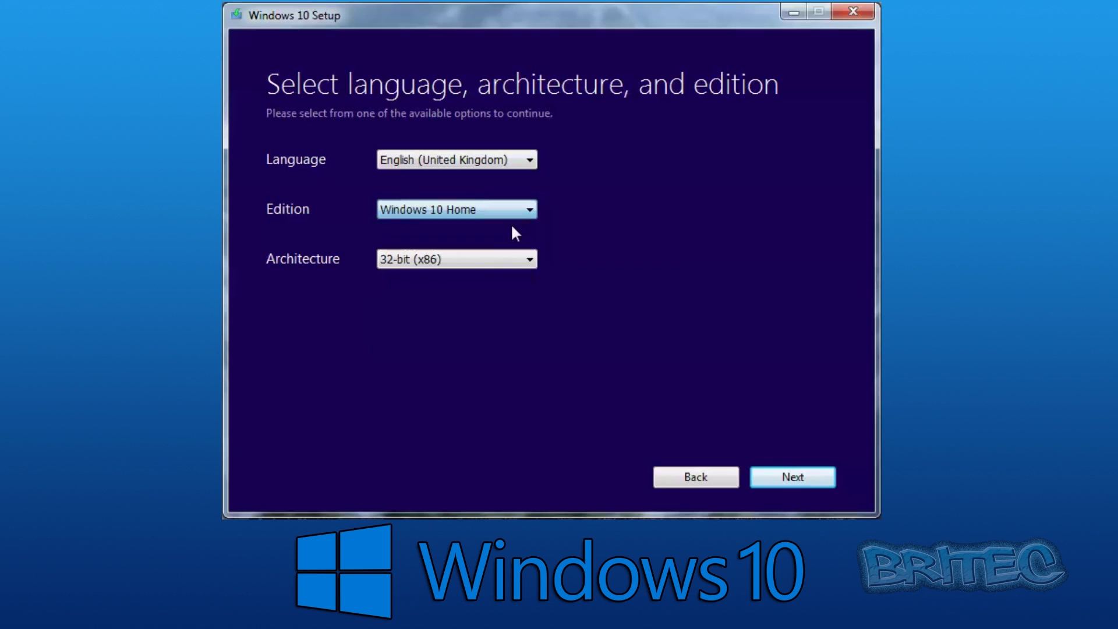
left_click(530, 258)
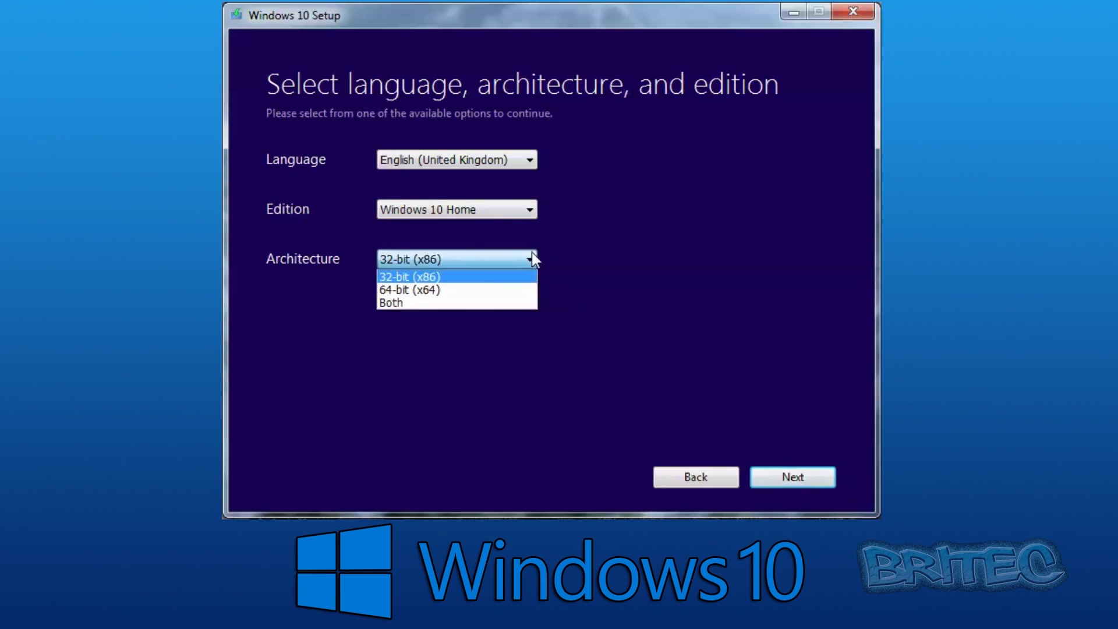
left_click(477, 290)
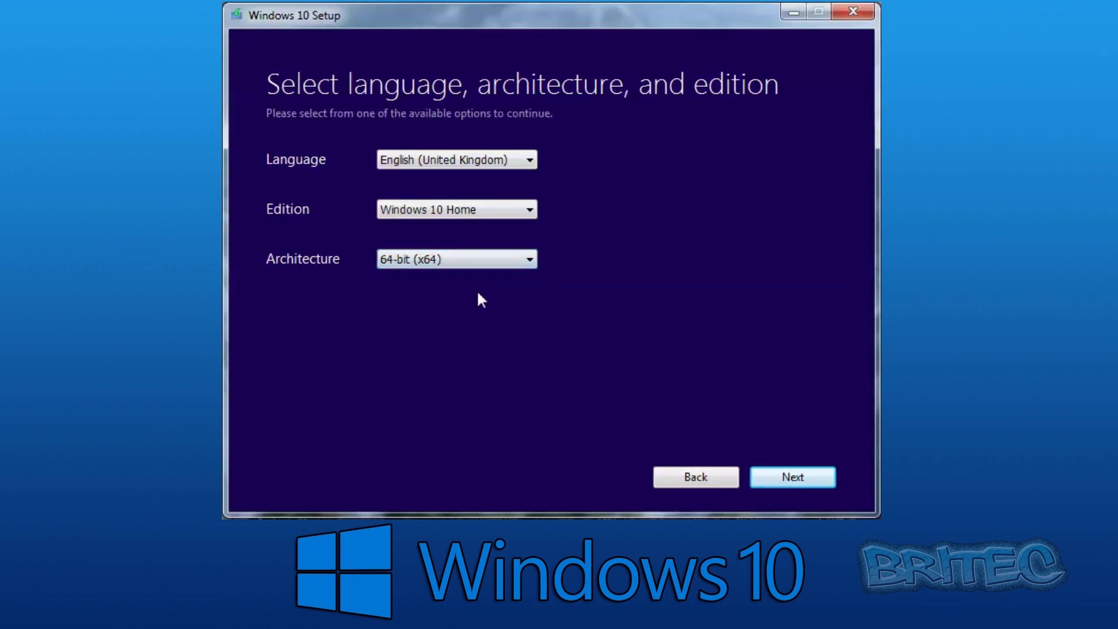
left_click(793, 478)
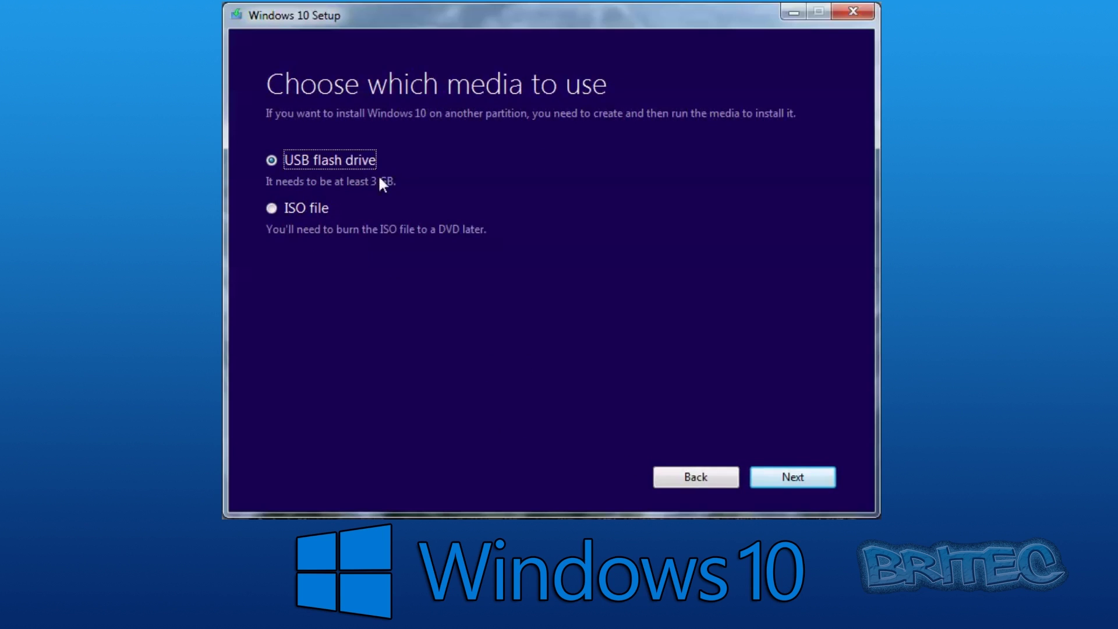
Choose an ISO file as the media and save it as Windows.iso in the Documents library.
left_click(275, 209)
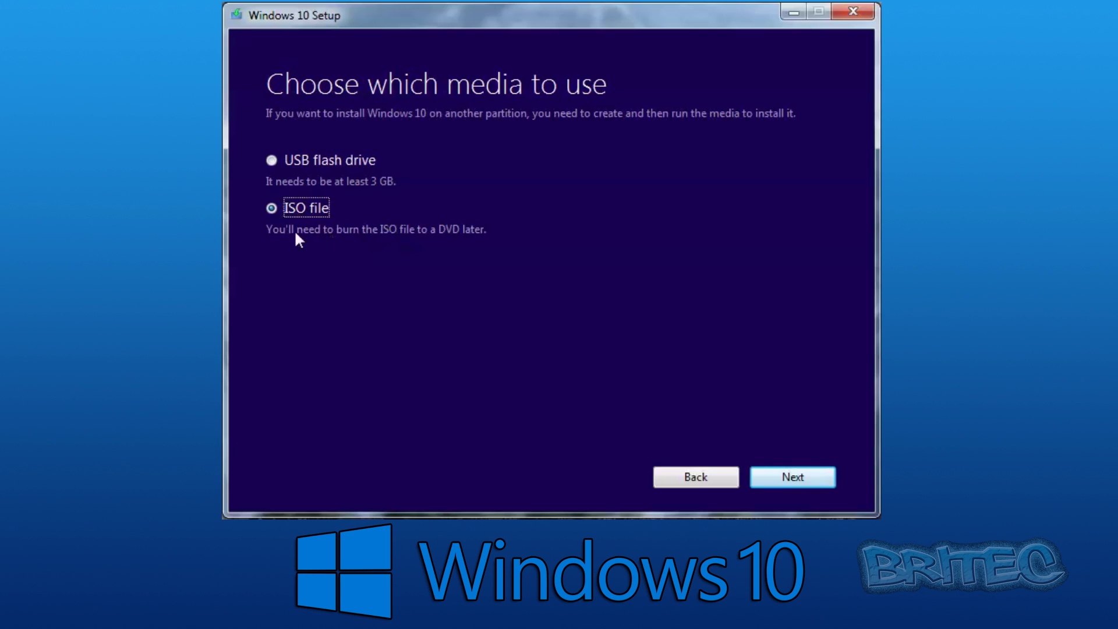
left_click(799, 481)
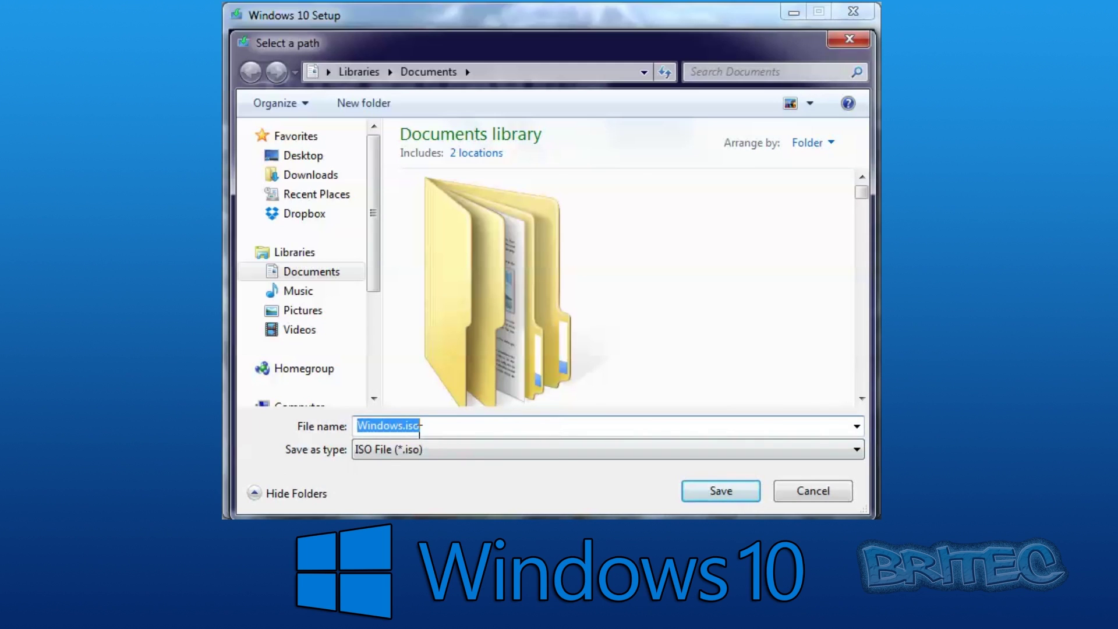
left_click(710, 489)
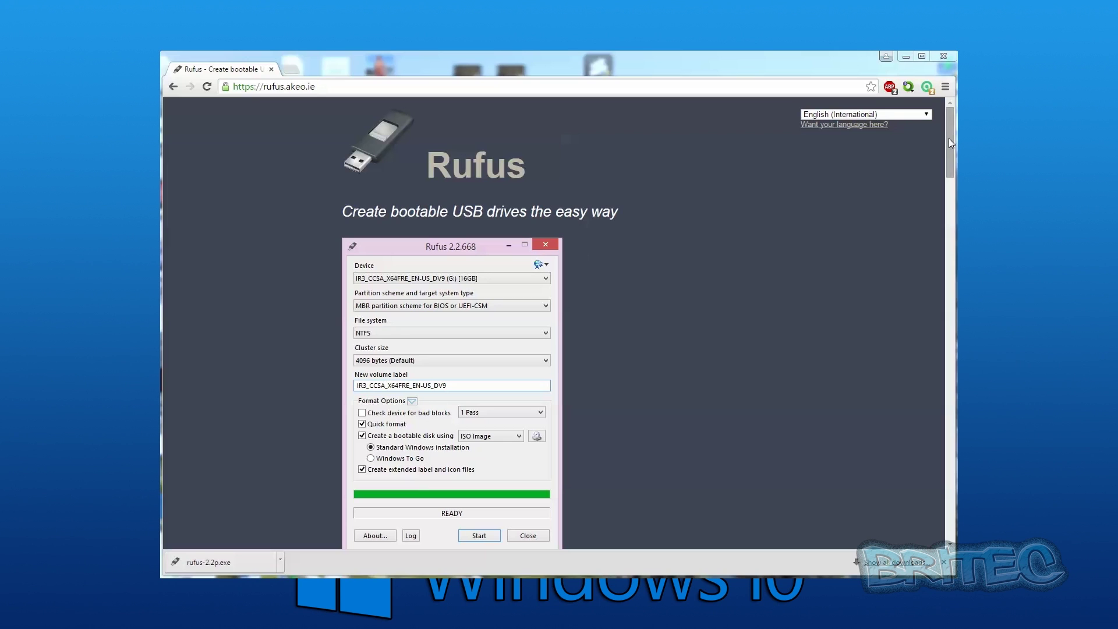
Download Rufus 2.2 Portable from the Rufus website.
left_click_drag(949, 138, 947, 219)
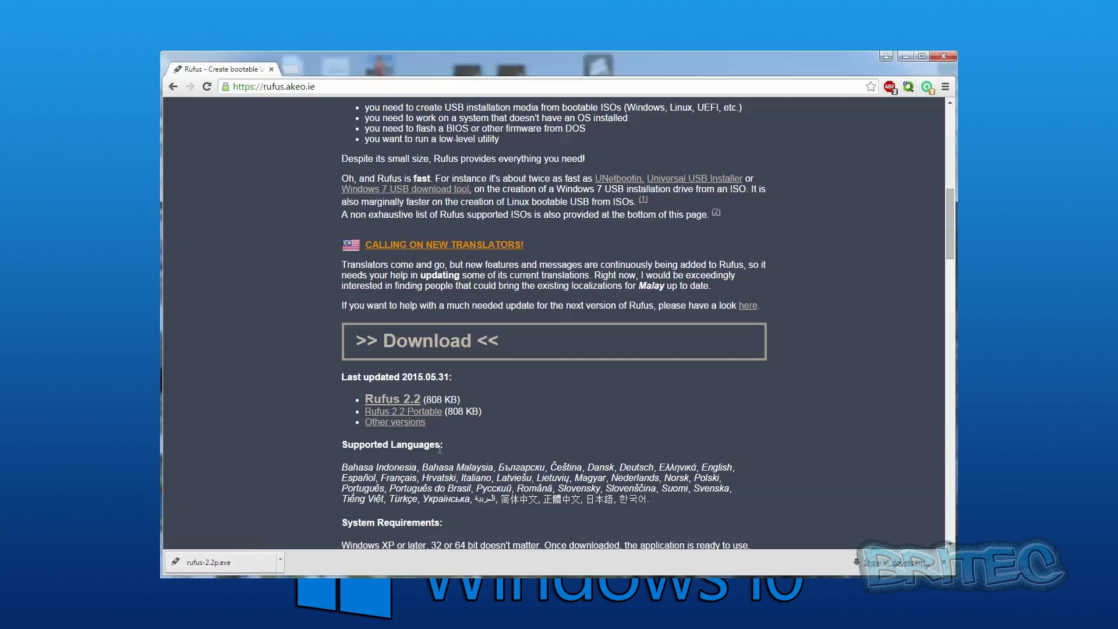
left_click(425, 413)
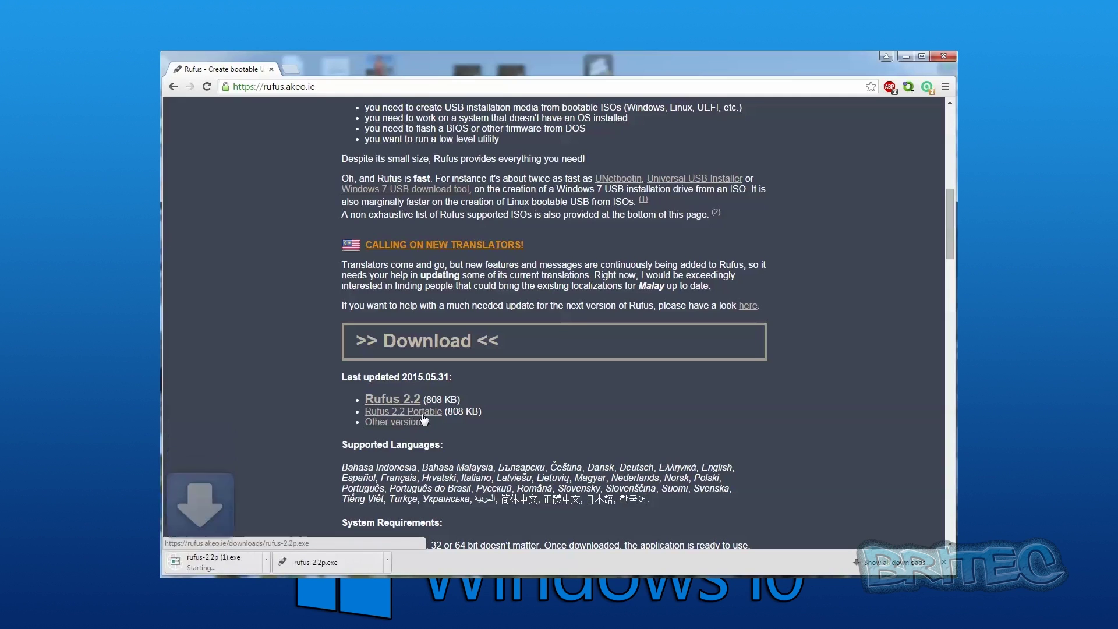
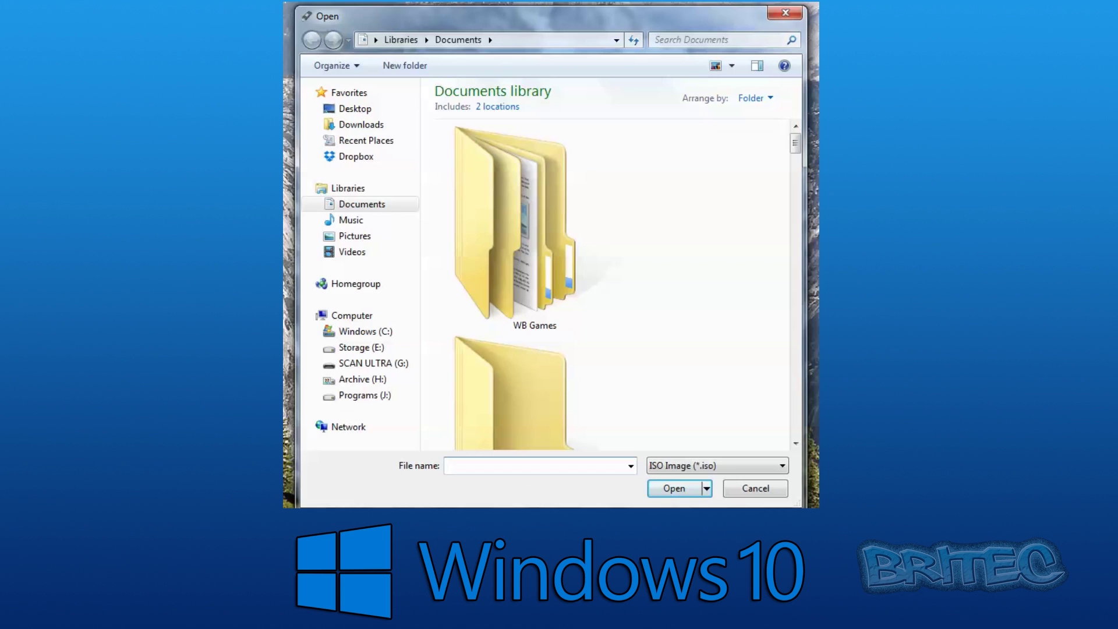
Load Windows.iso from the Documents library as the boot image in Rufus.
left_click_drag(535, 507, 533, 499)
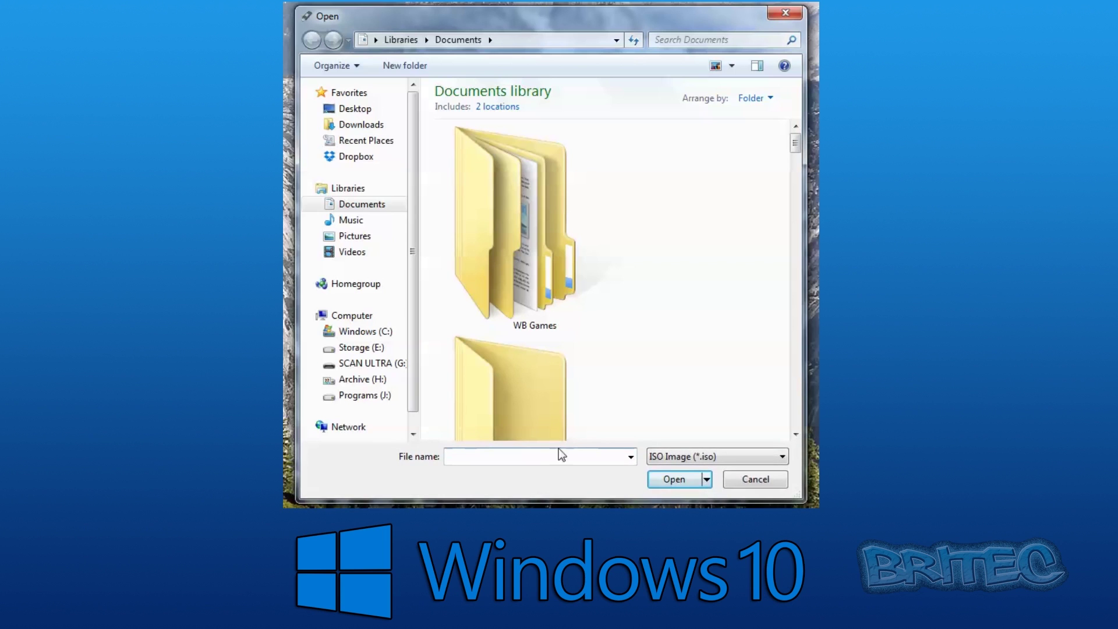
left_click_drag(795, 145, 777, 442)
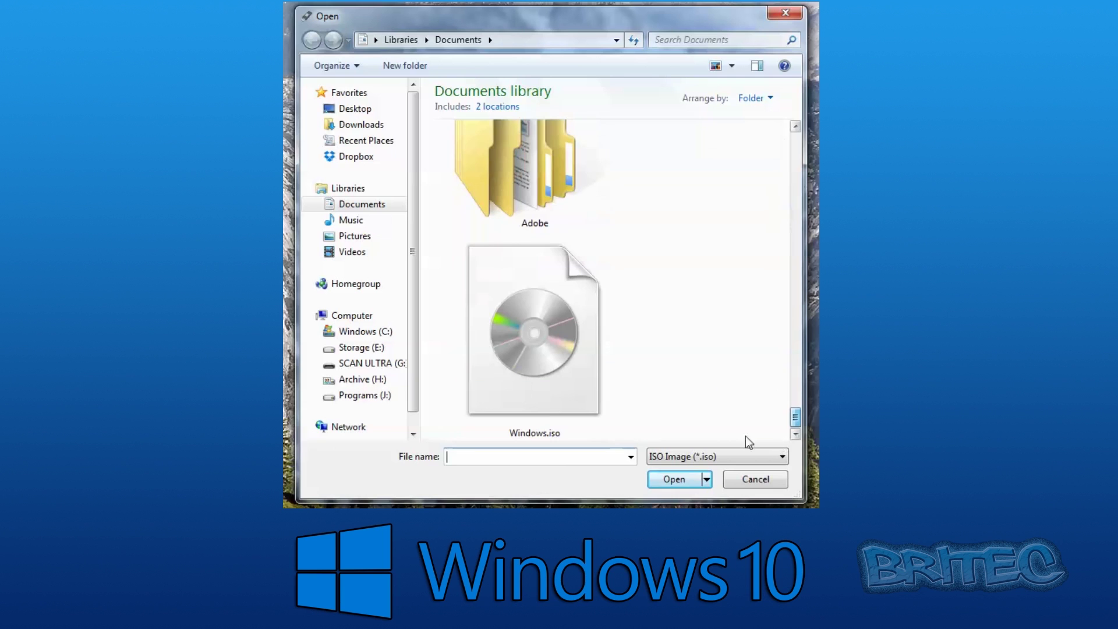
left_click(535, 344)
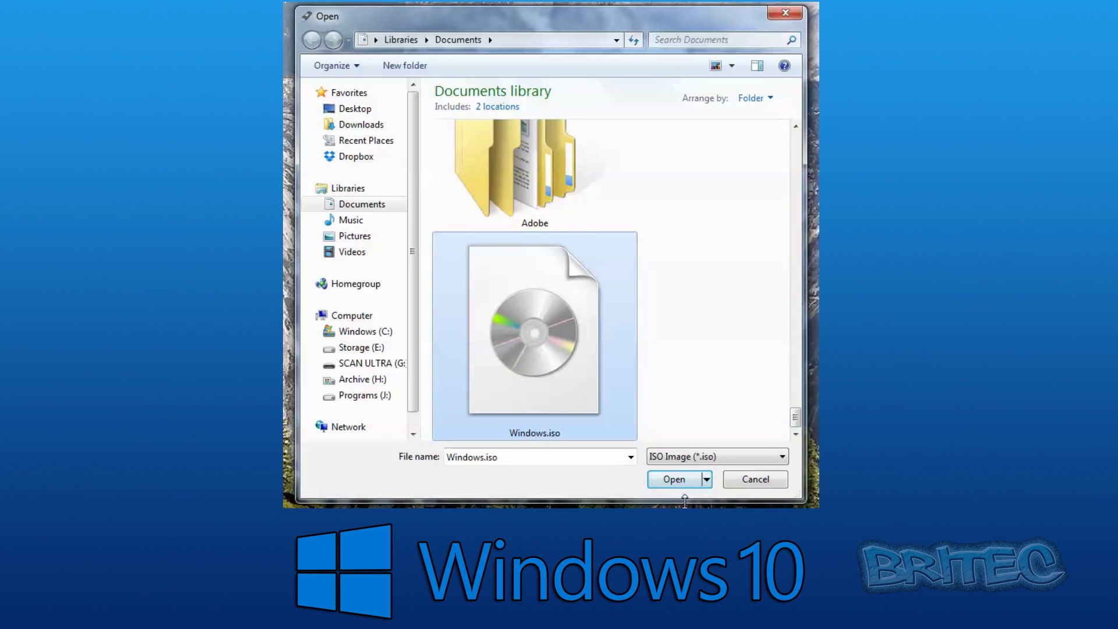
left_click(675, 480)
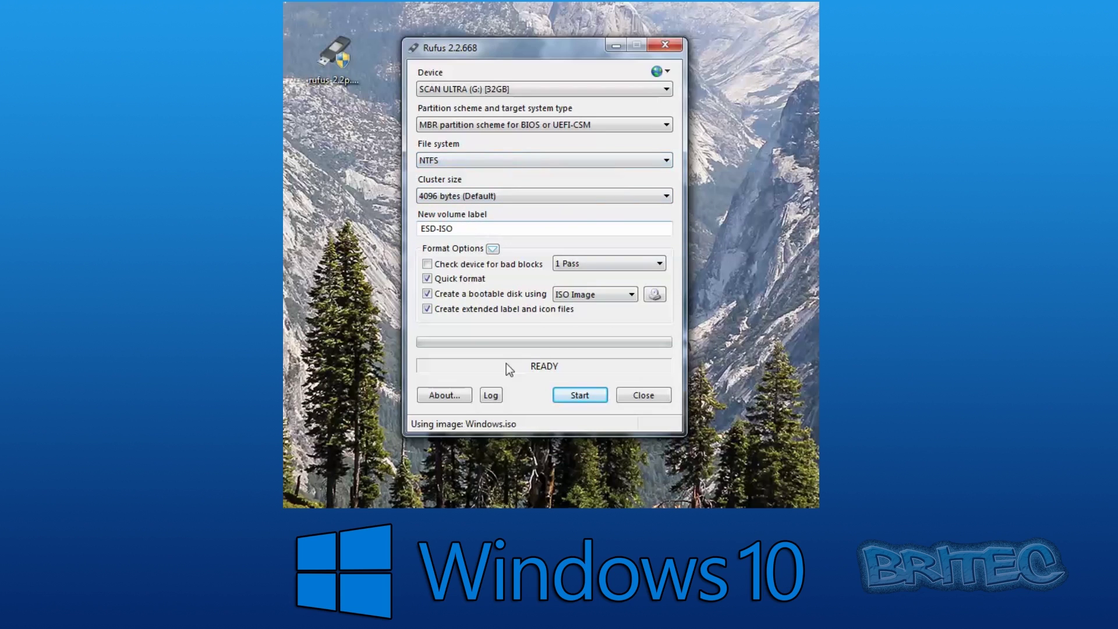
Write the ISO image to the SCAN ULTRA (G:) USB drive, accepting the data loss warnings, and close Rufus.
left_click(579, 397)
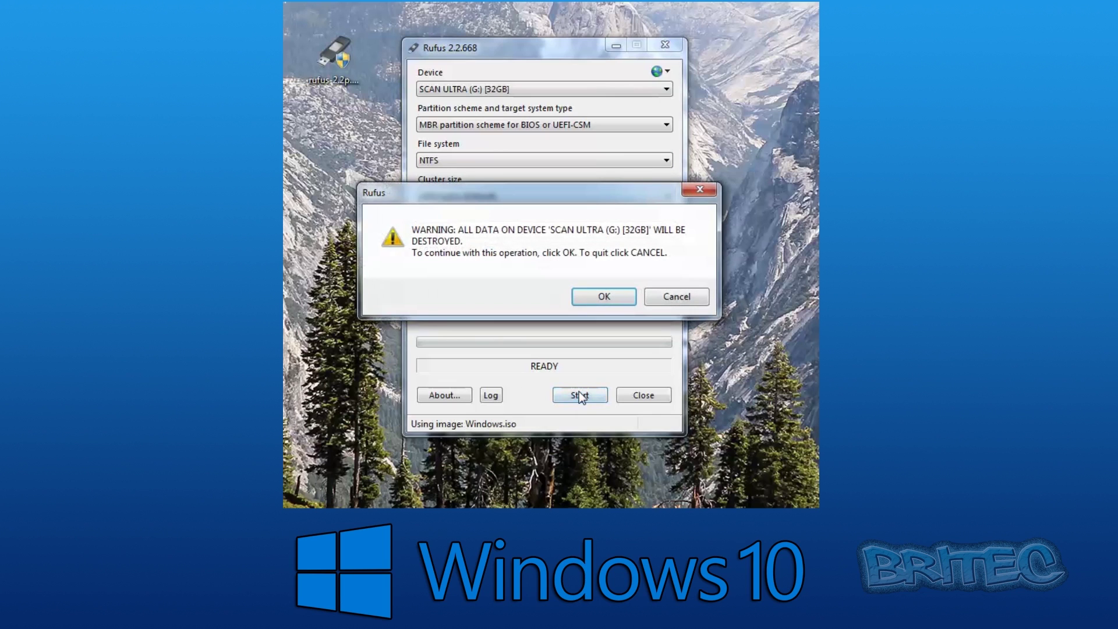
left_click(608, 300)
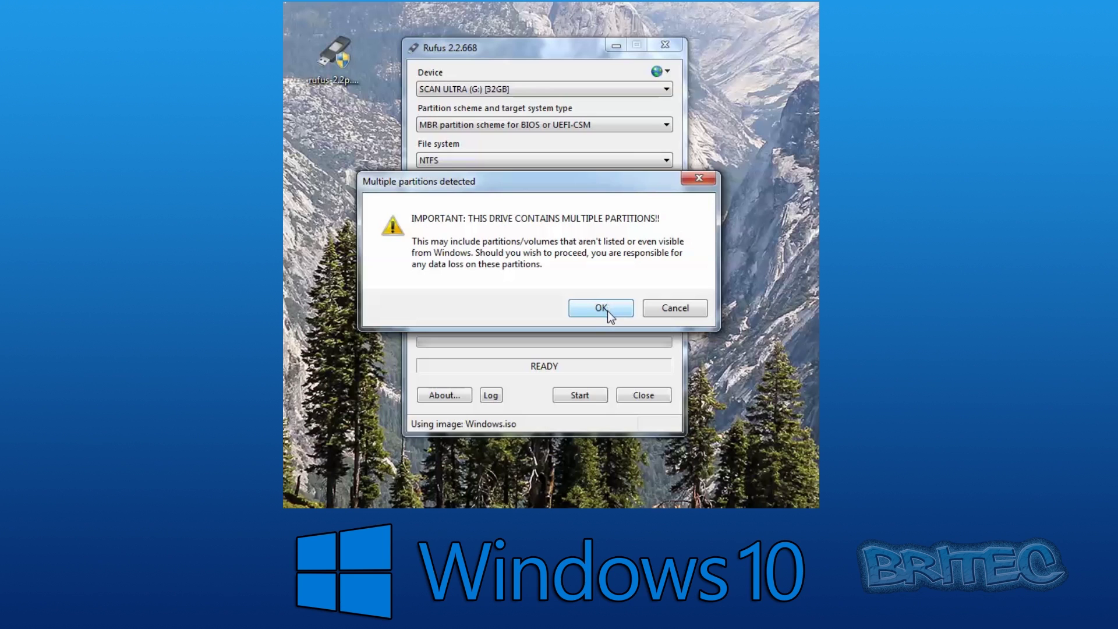
left_click(606, 310)
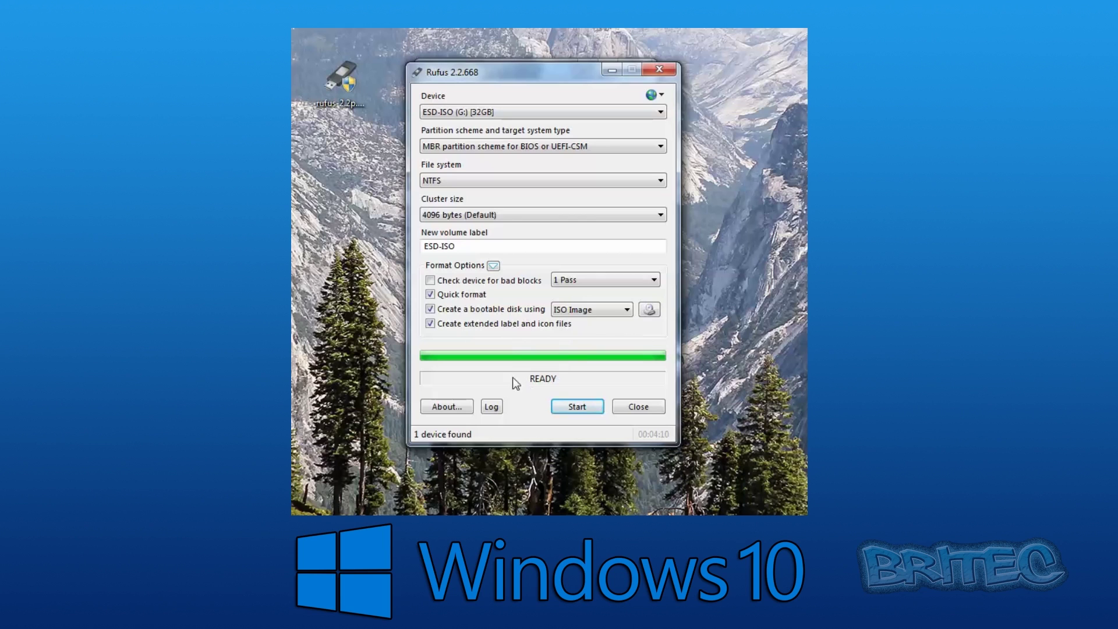
left_click(649, 410)
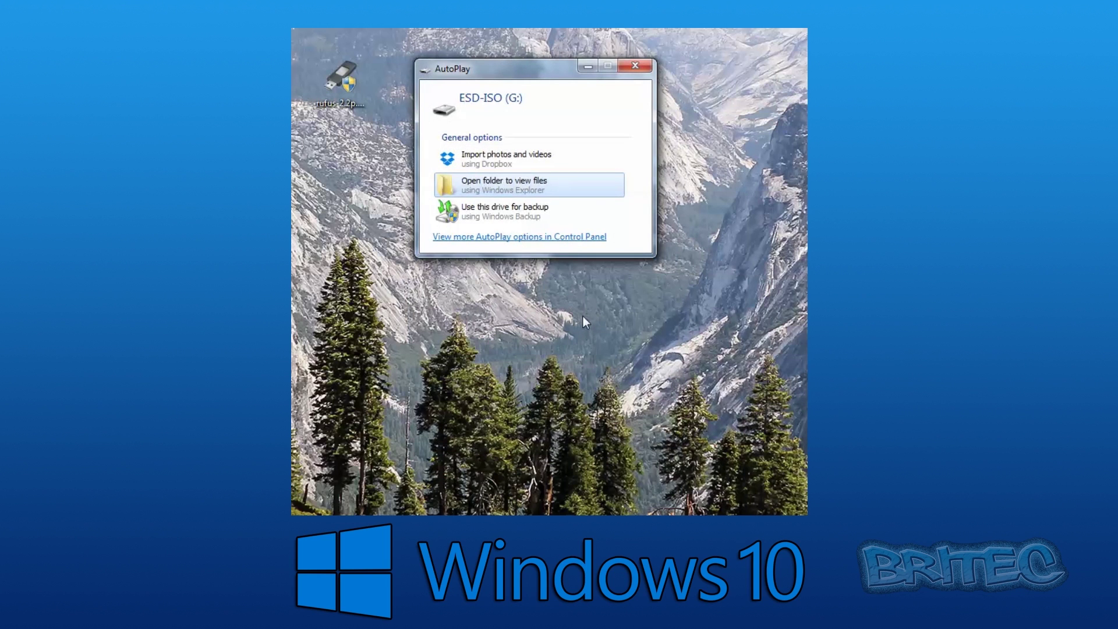
Open the ESD-ISO (G:) drive in Windows Explorer to view its files, moving and narrowing the window.
left_click(536, 189)
left_click_drag(712, 75, 660, 70)
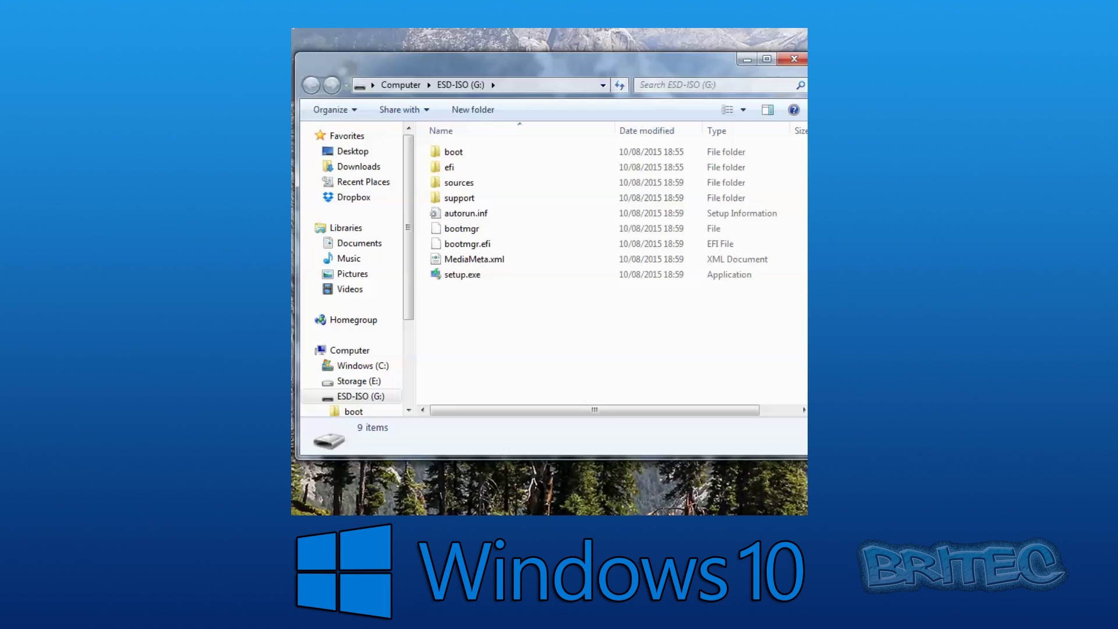
left_click_drag(810, 245, 799, 244)
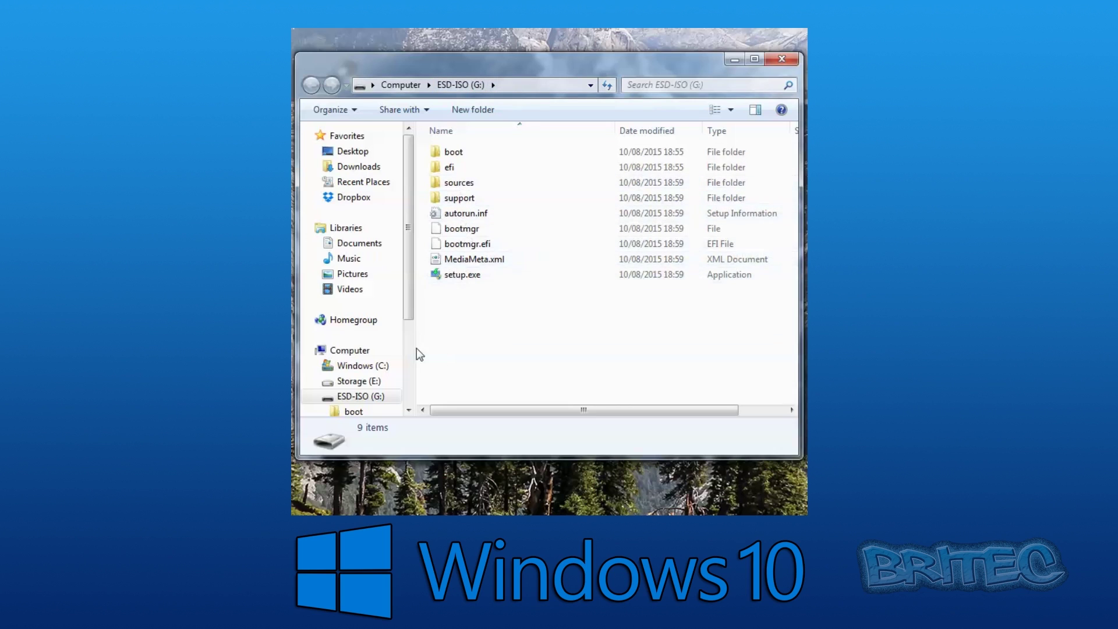
Rename the ESD-ISO (G:) removable drive to "Windows 10" in the Computer view.
left_click(361, 367)
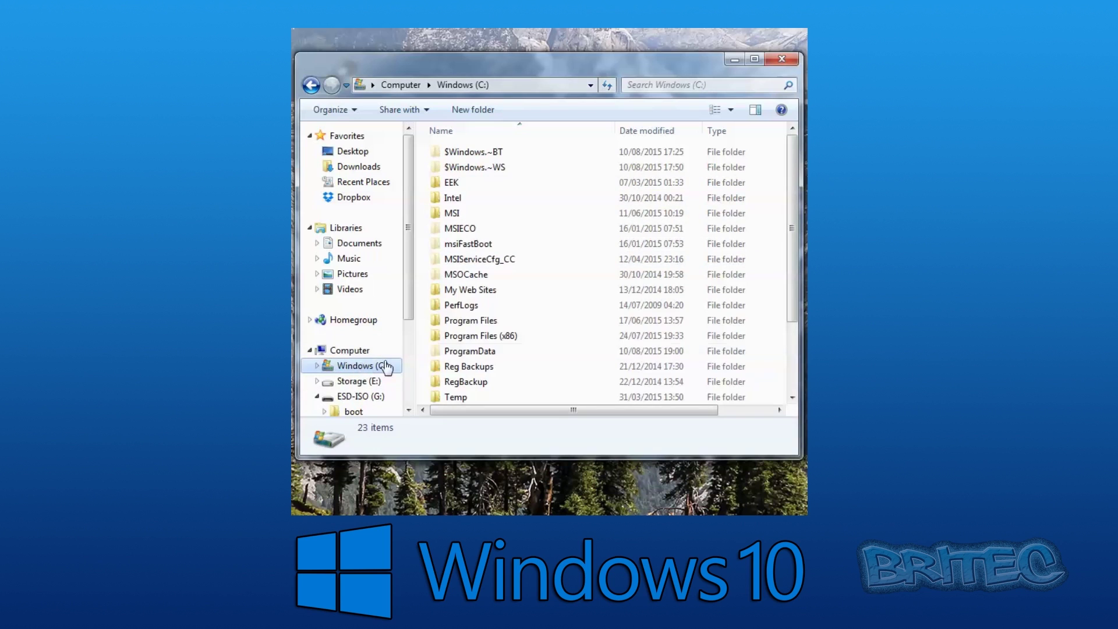
left_click(350, 350)
left_click(489, 259)
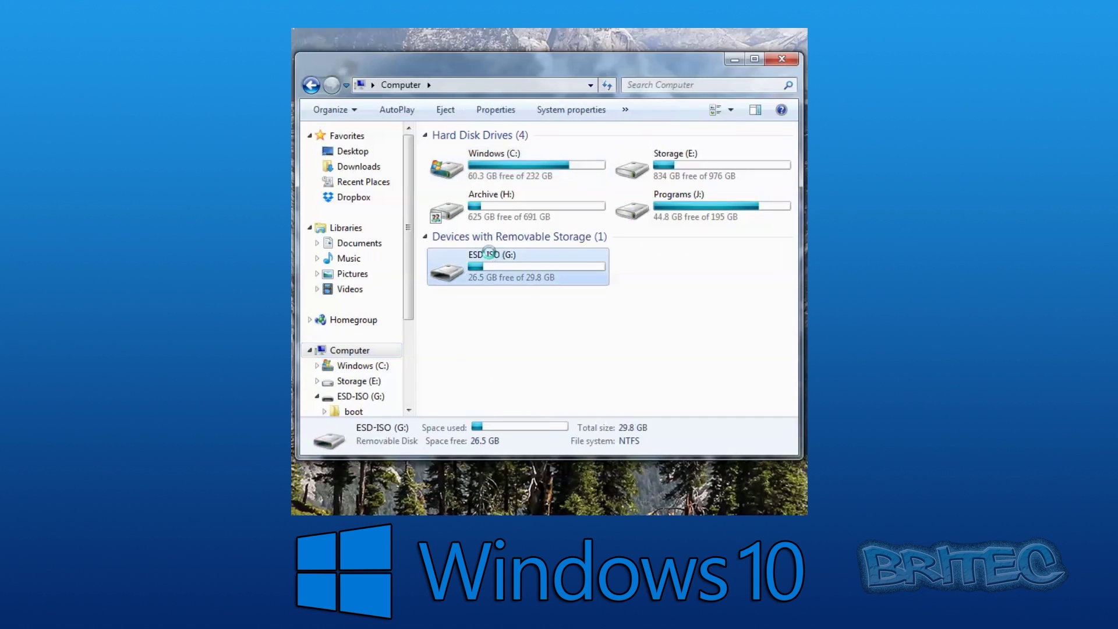
right_click(489, 252)
left_click(528, 477)
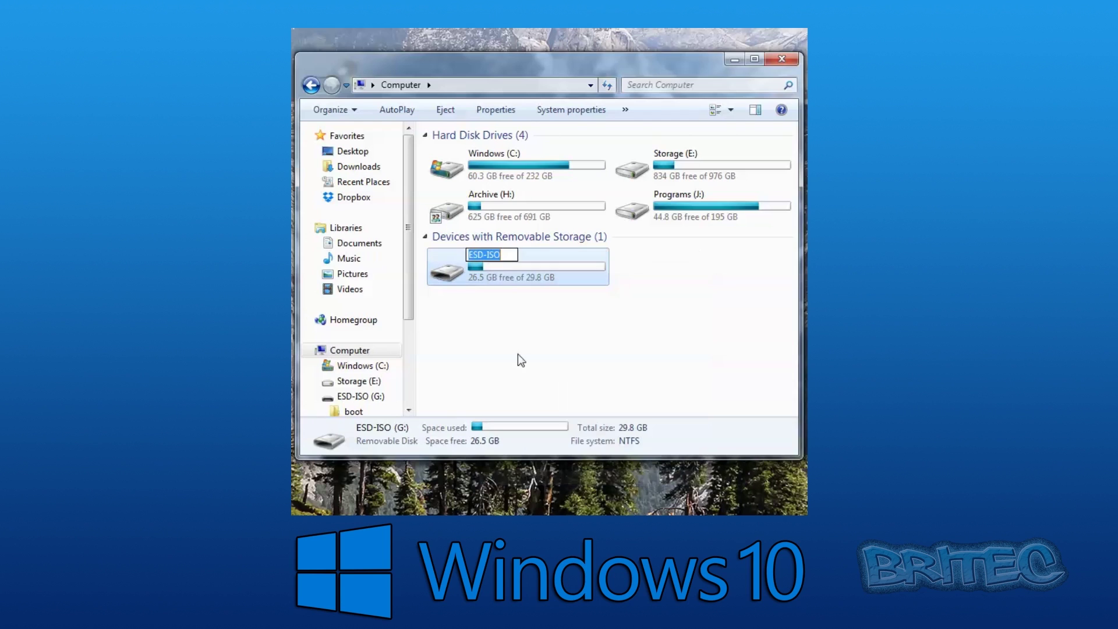
type("Windows")
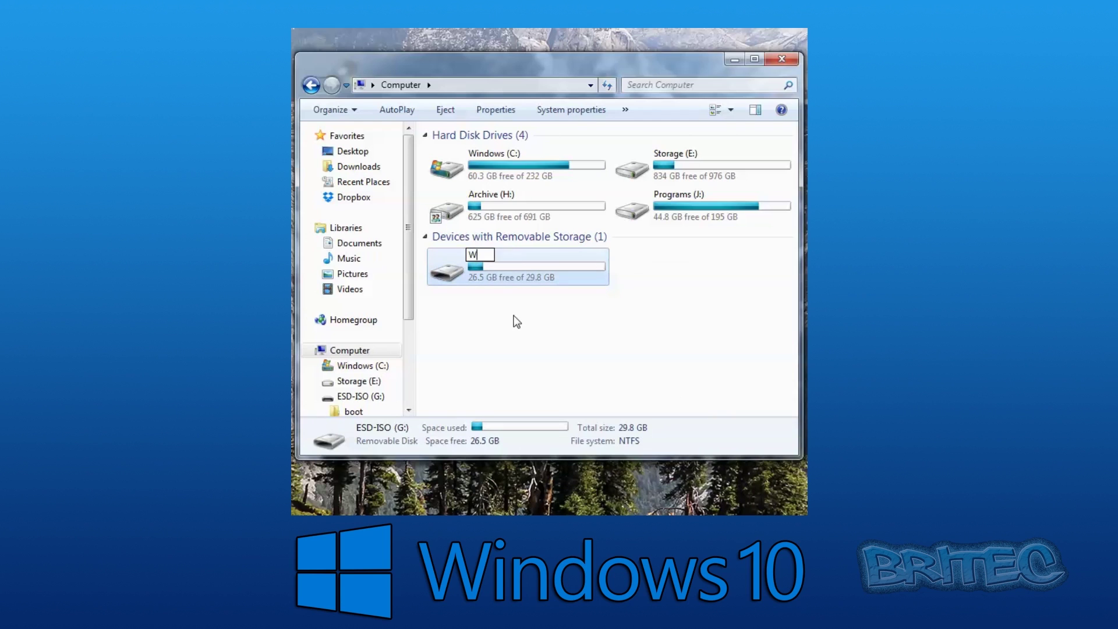
type(" 10")
left_click(533, 318)
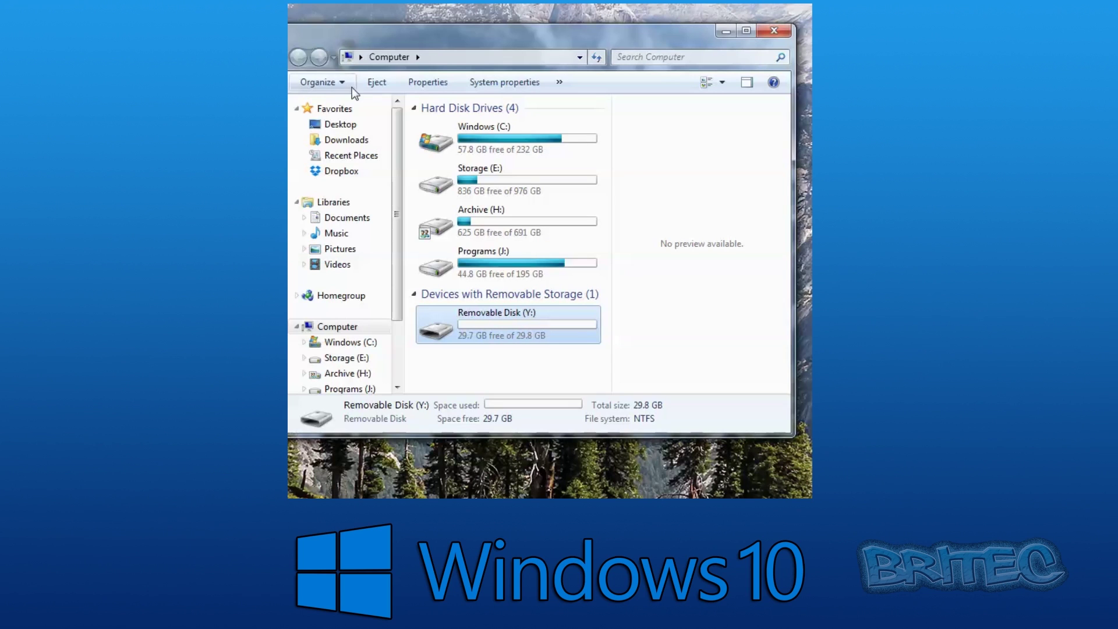
Check the Removable Disk (Y:) in the Computer window, minimize the window and run rufus-2.2p.exe as administrator.
left_click_drag(429, 36, 441, 48)
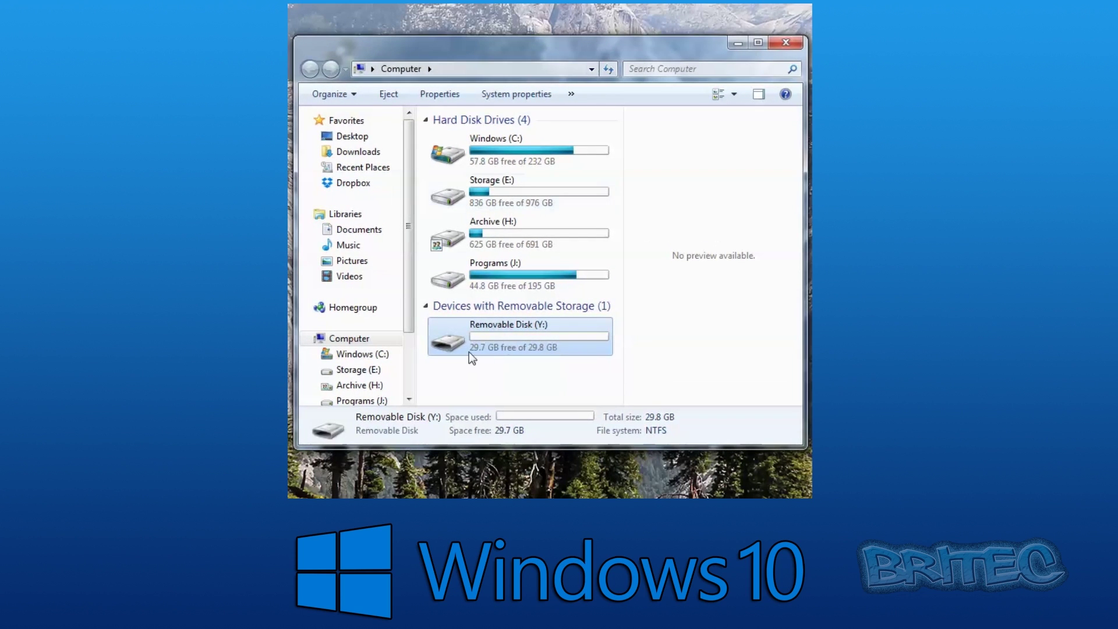
mouse_move(494, 344)
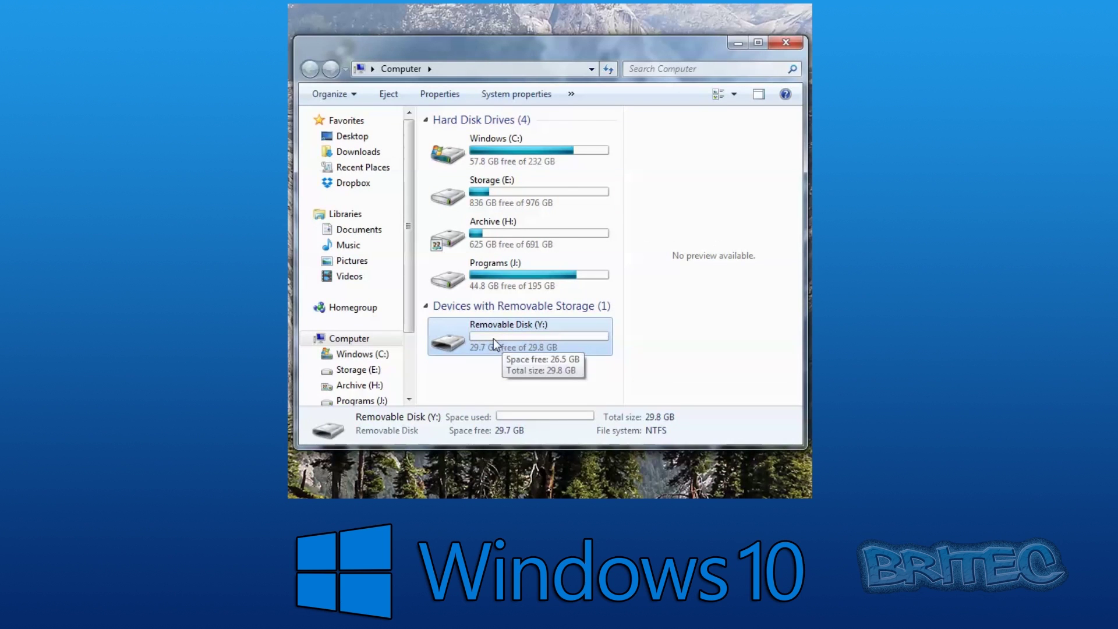
left_click(737, 44)
right_click(346, 60)
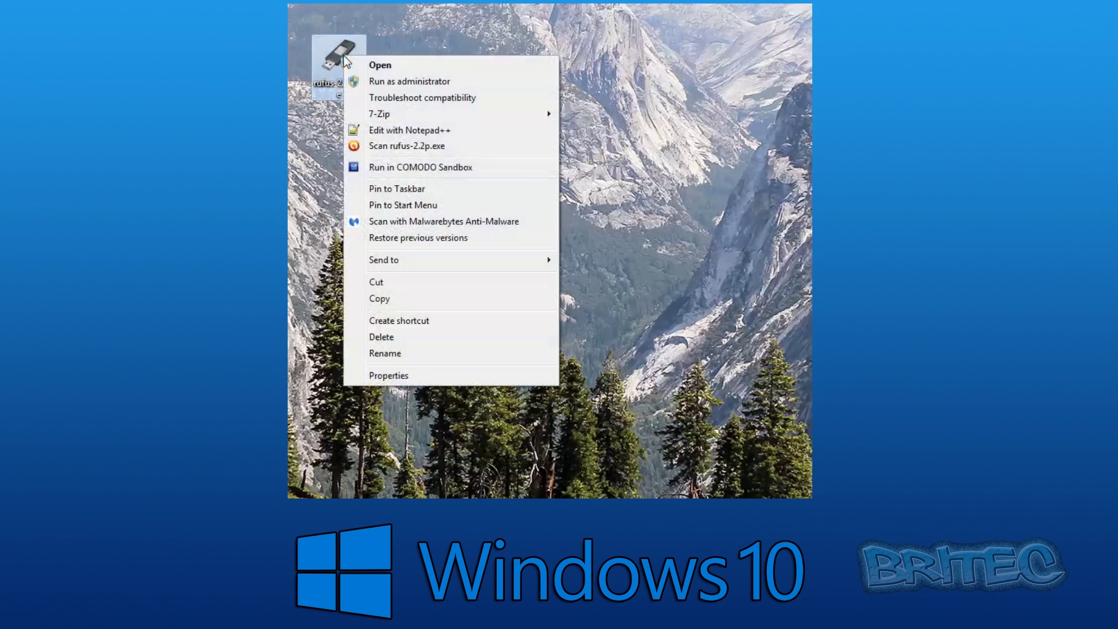
left_click(408, 78)
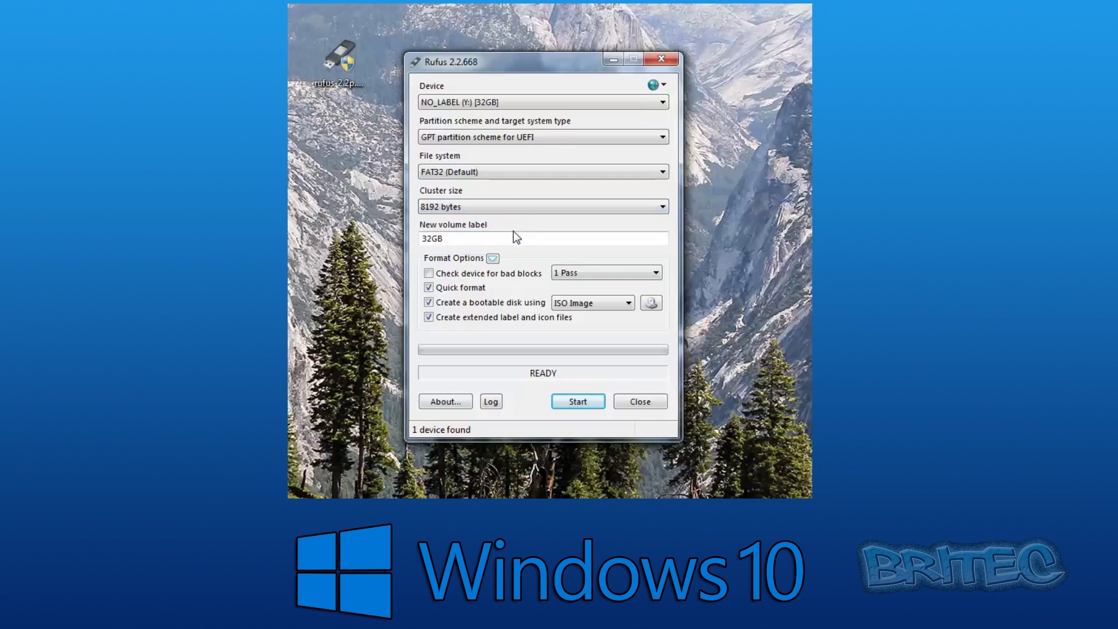
Load Windows.iso from the Documents library as the ISO image for the bootable disk on drive Y:.
left_click(654, 306)
left_click_drag(704, 87, 588, 25)
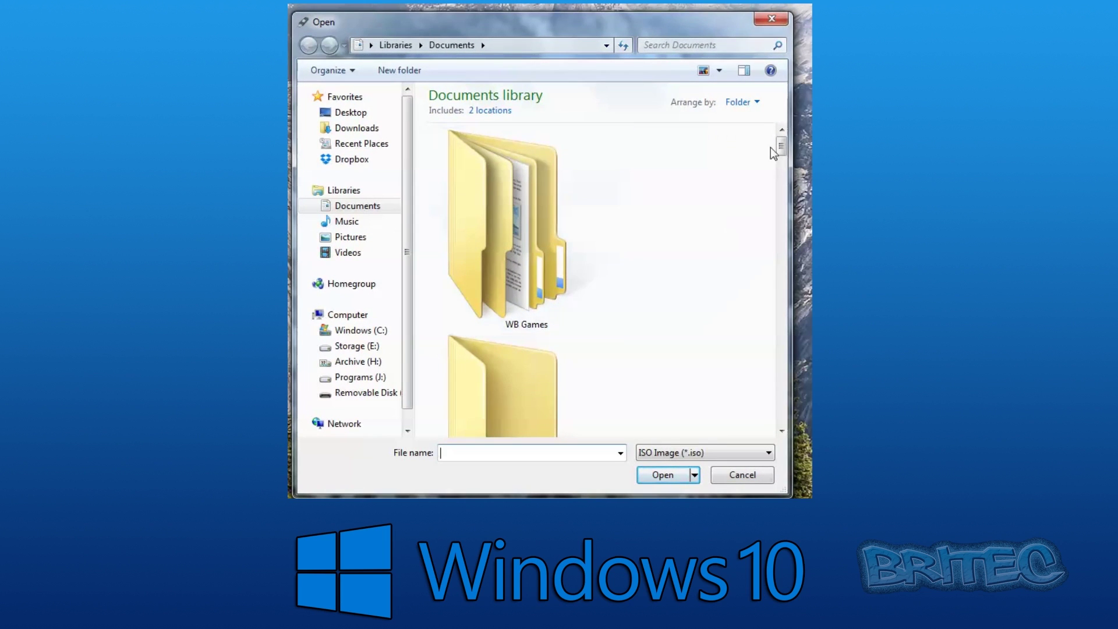
scroll(770, 147, "down", 5)
left_click(505, 344)
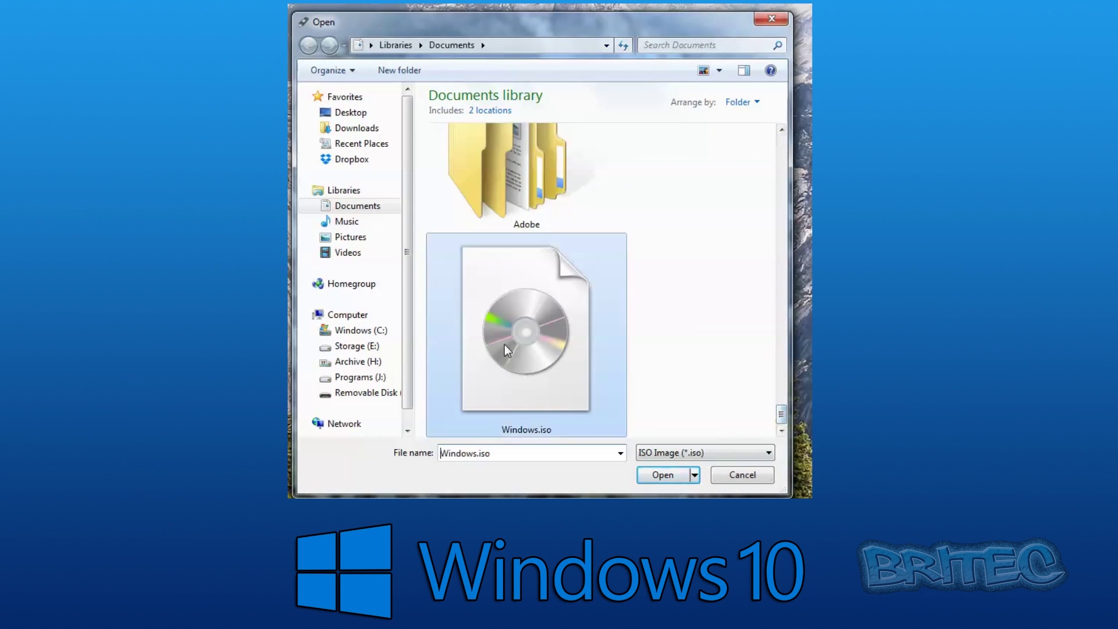
left_click(662, 474)
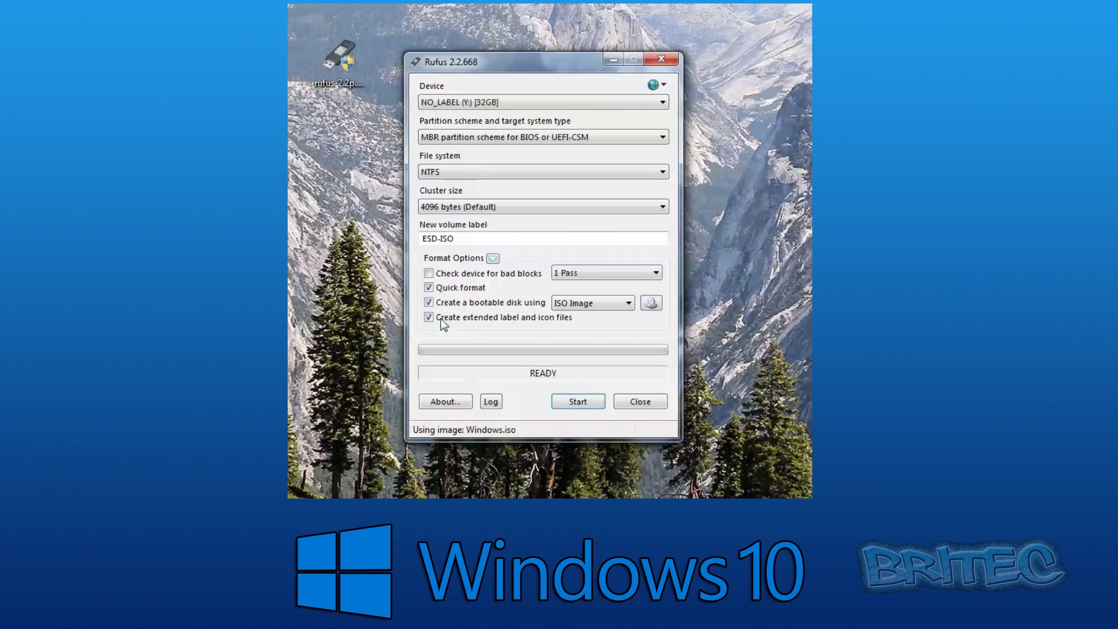
Set the new volume label to "Windows 10" and the file system to FAT32 (Default).
left_click_drag(453, 237, 411, 236)
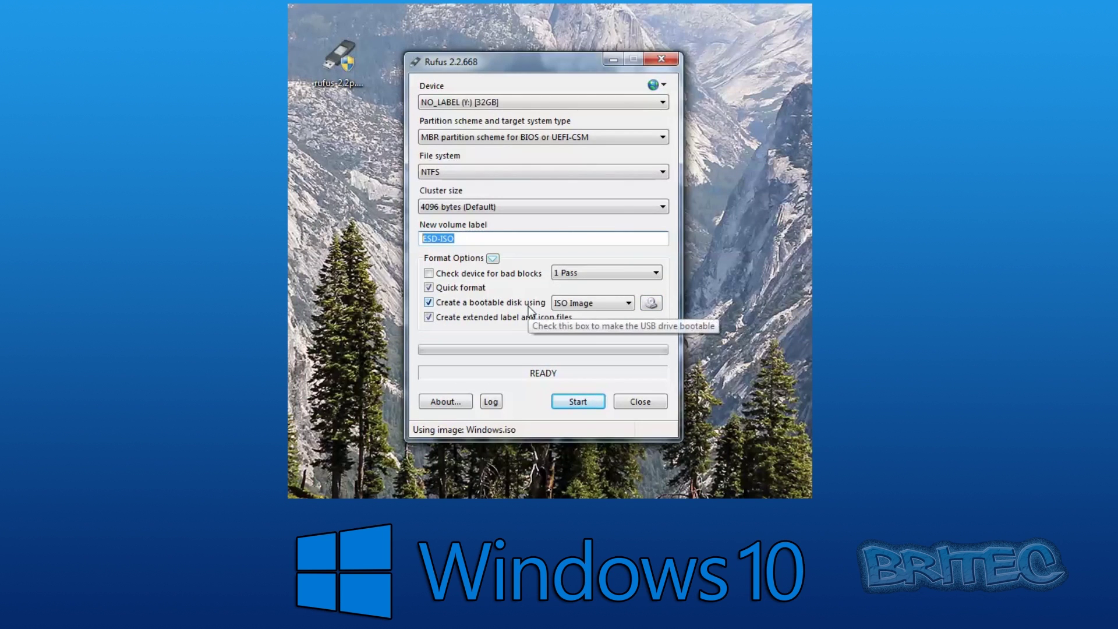
type("Windows ")
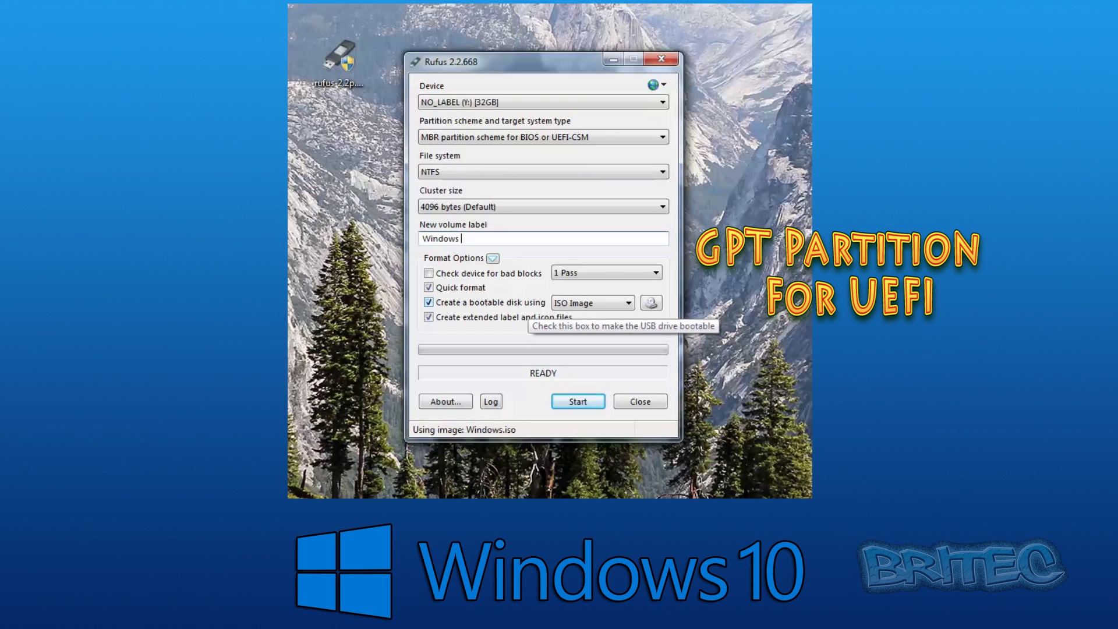
type("10")
left_click(531, 172)
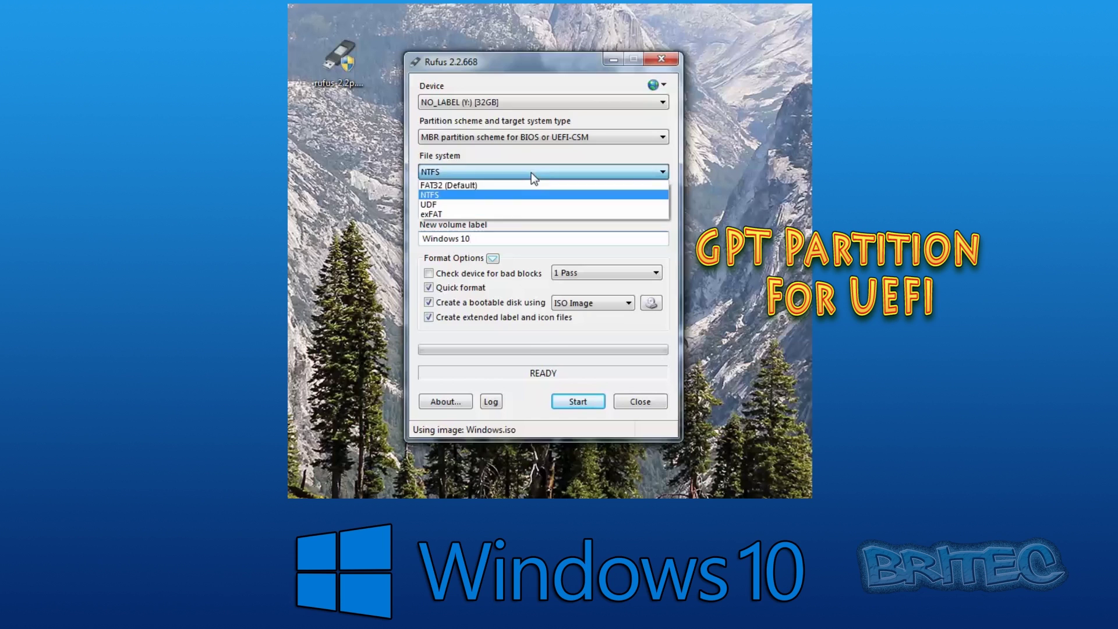
left_click(499, 185)
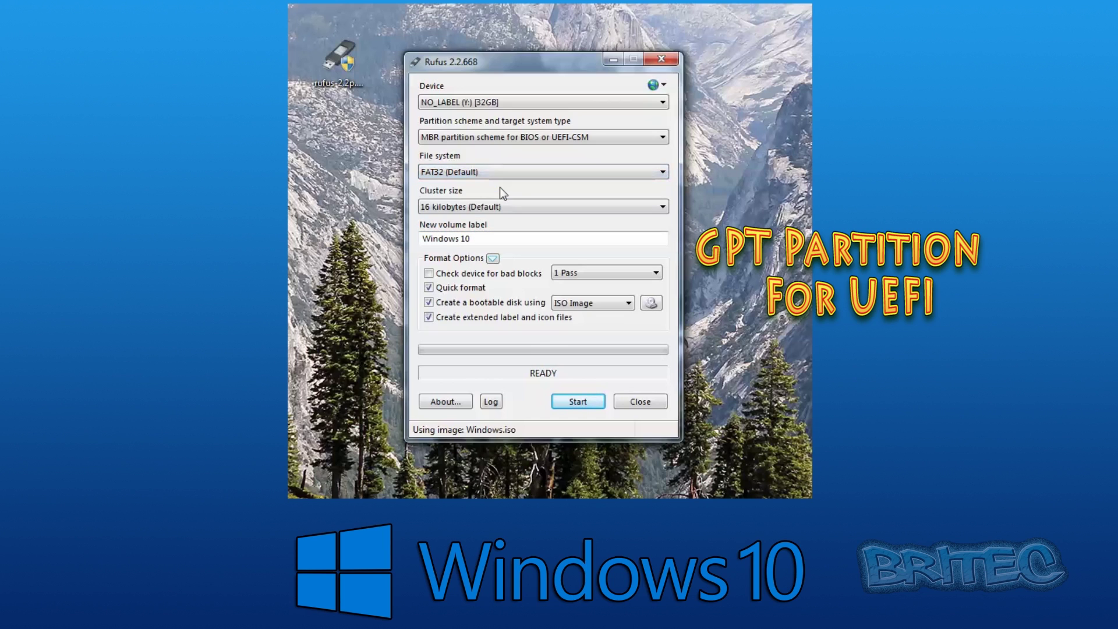
Set the cluster size to 8192 bytes and the partition scheme to GPT partition scheme for UEFI.
left_click(451, 207)
left_click(447, 221)
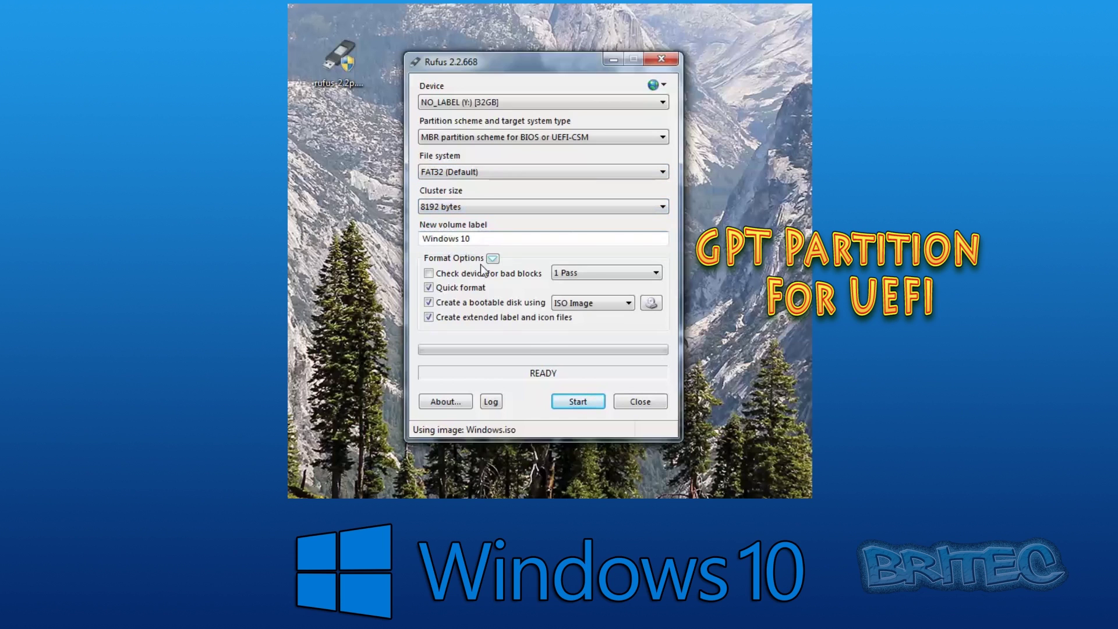
left_click(466, 138)
left_click(459, 170)
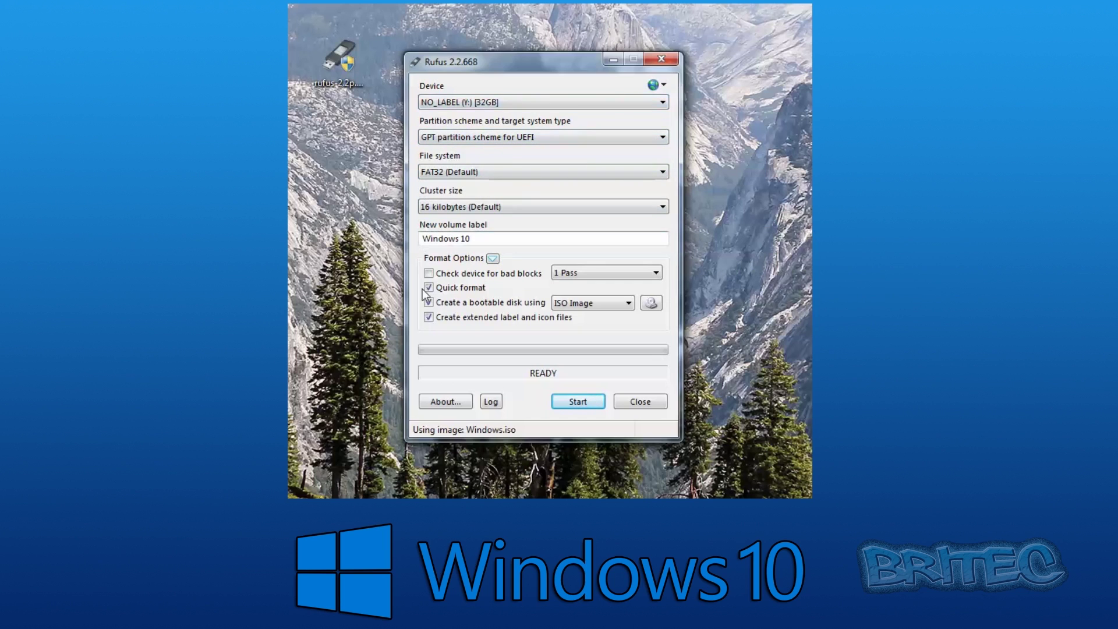
Write the Windows.iso image to the 32GB USB drive (Y:), accepting the data loss warning, and close Rufus.
left_click(581, 402)
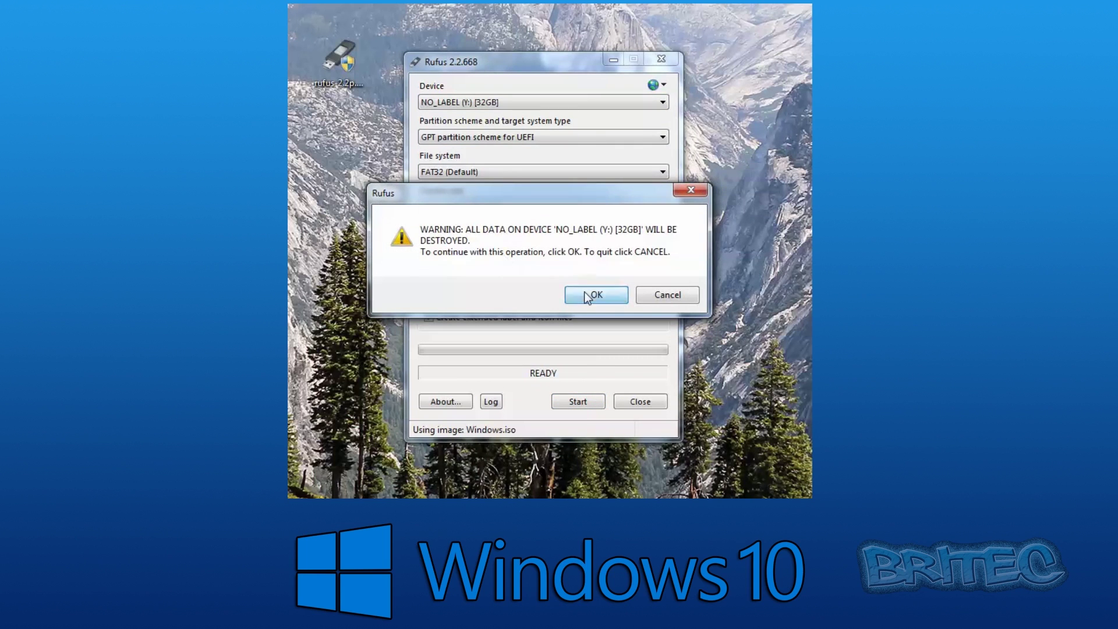
left_click(586, 296)
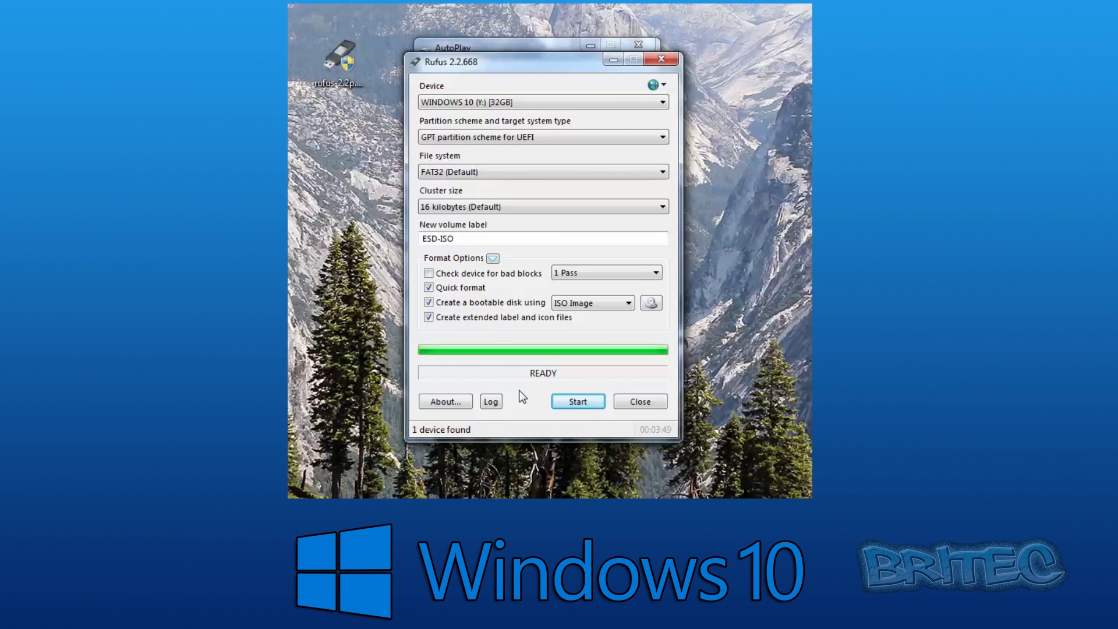
left_click(657, 406)
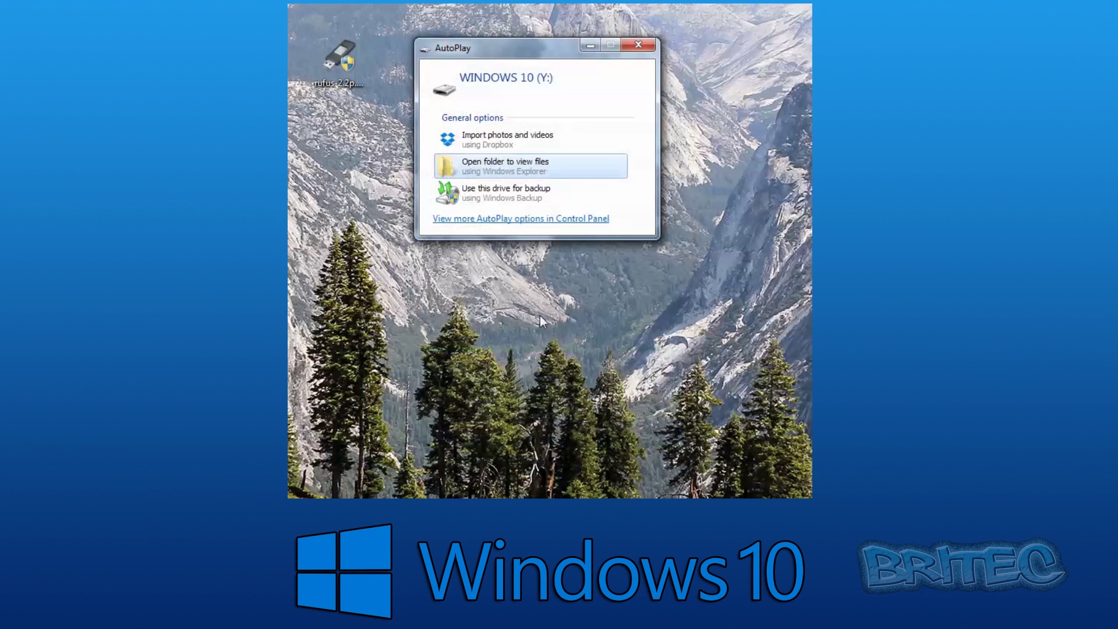
View the files on the WINDOWS 10 (Y:) drive, check the drive in the Computer view and close both windows.
left_click(510, 168)
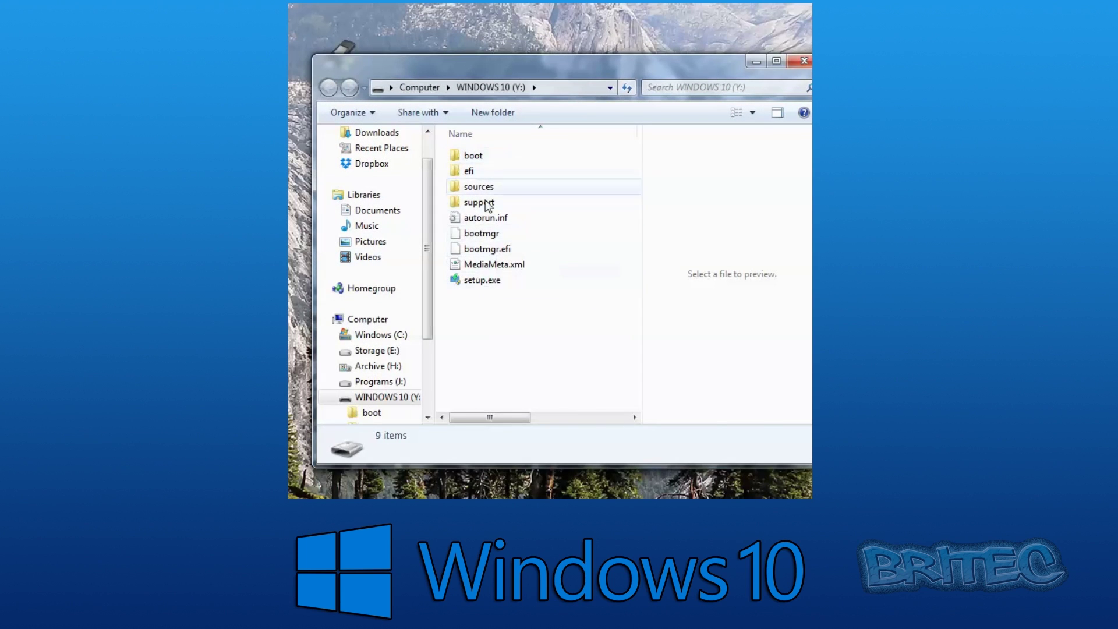
left_click_drag(673, 64, 657, 64)
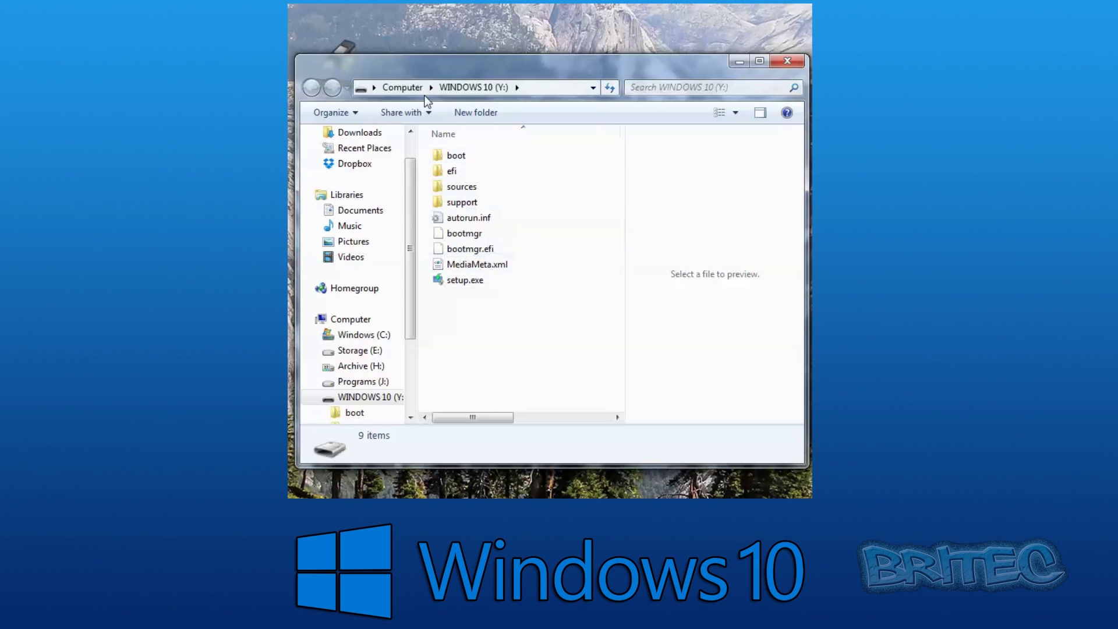
left_click(786, 62)
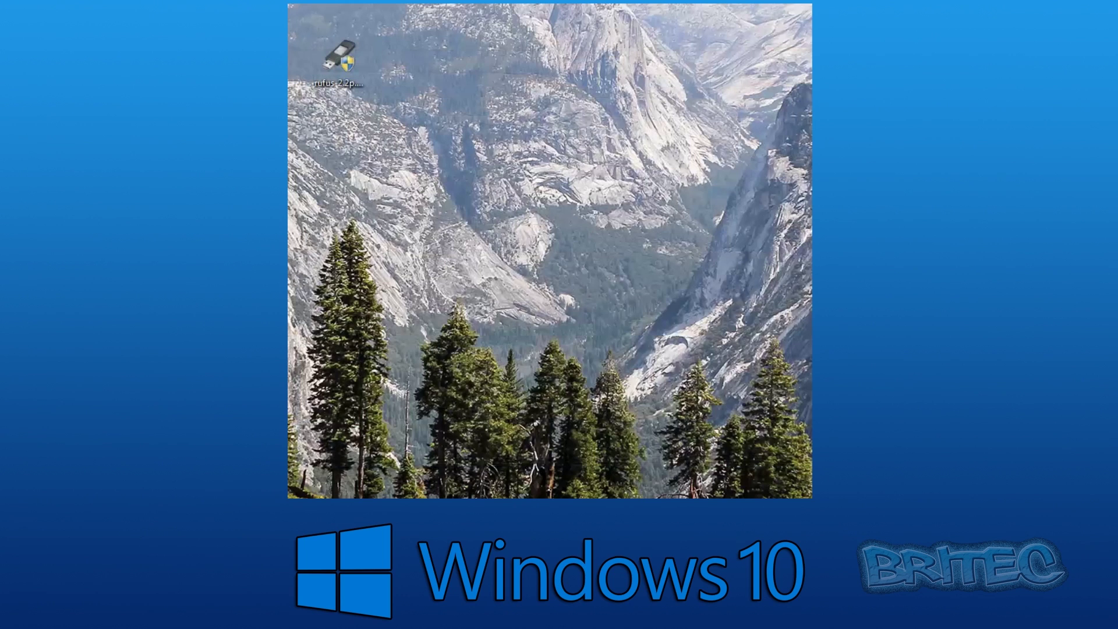
key("super+e")
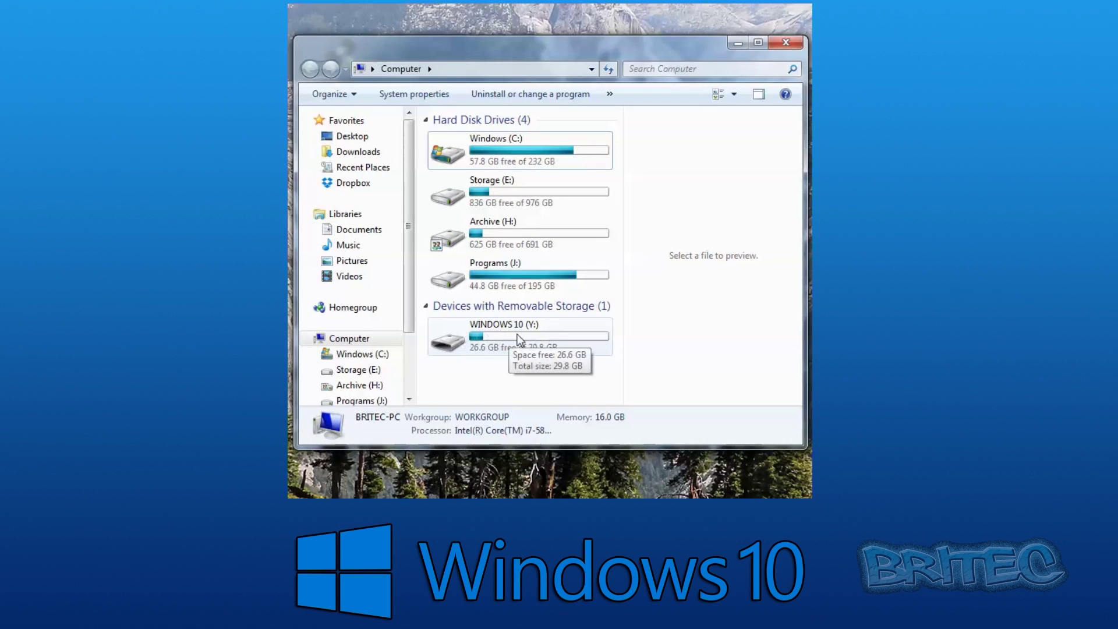
left_click(786, 43)
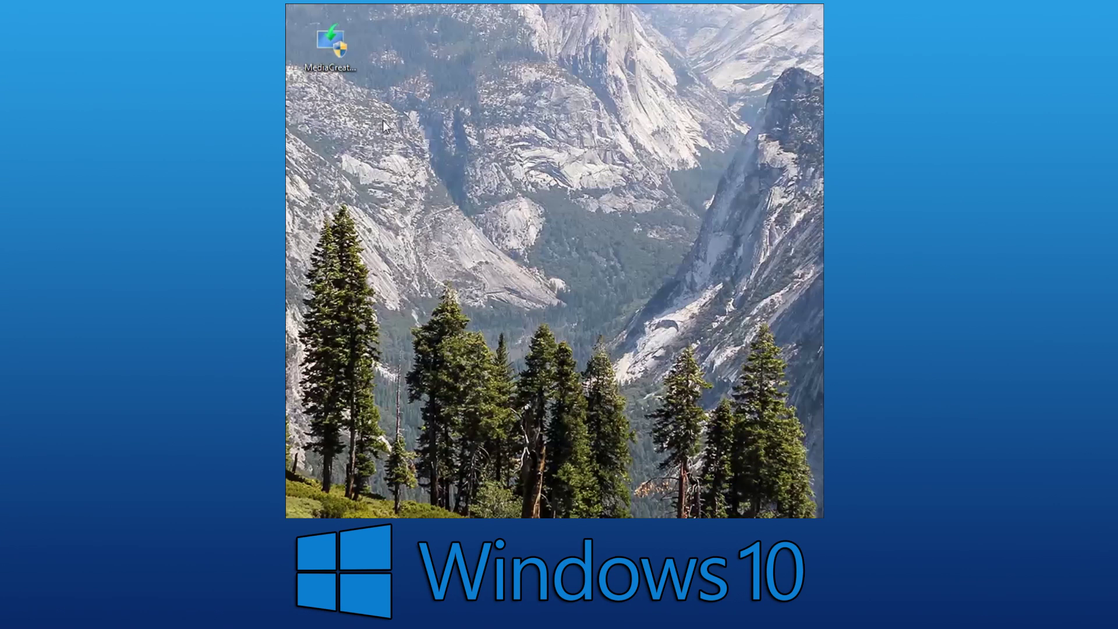
Run MediaCreationToolx64.exe as administrator and choose to create installation media for another PC.
right_click(331, 41)
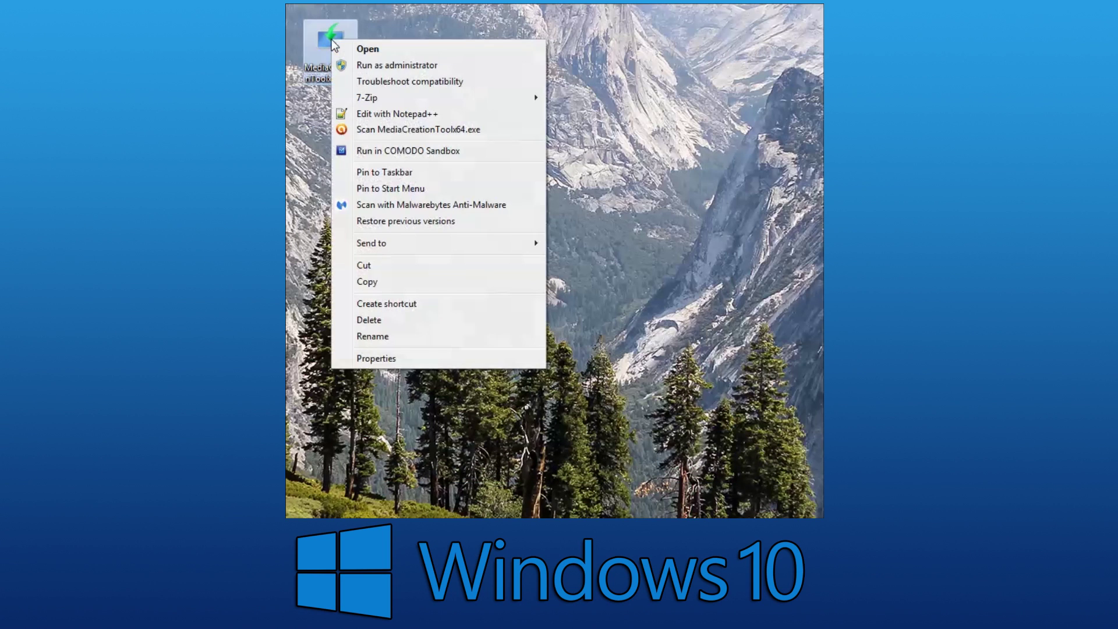
left_click(379, 64)
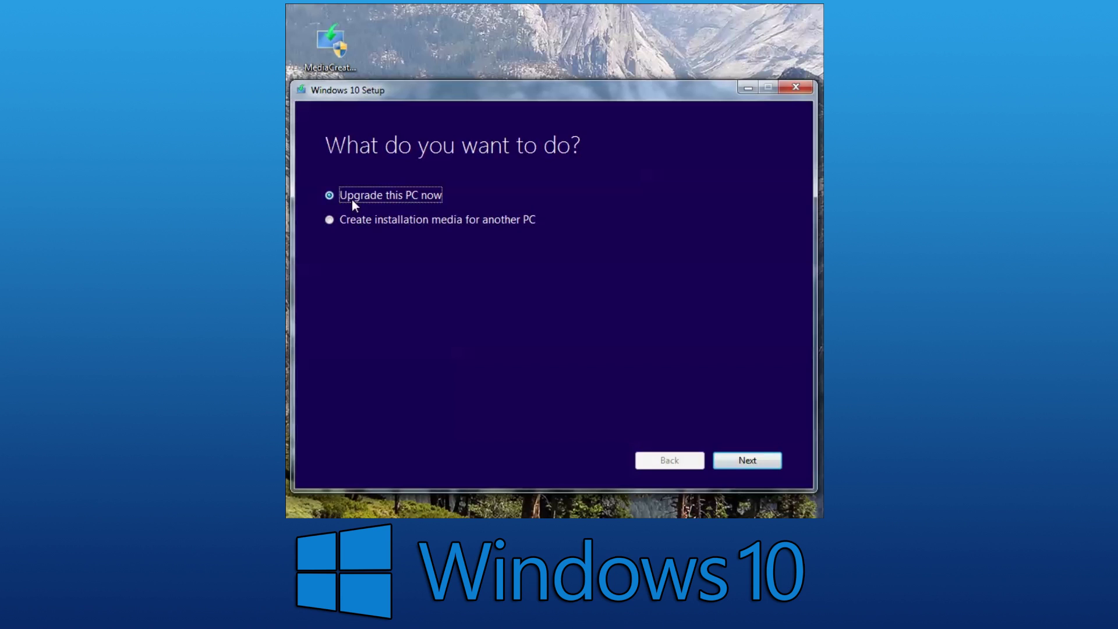
left_click(330, 220)
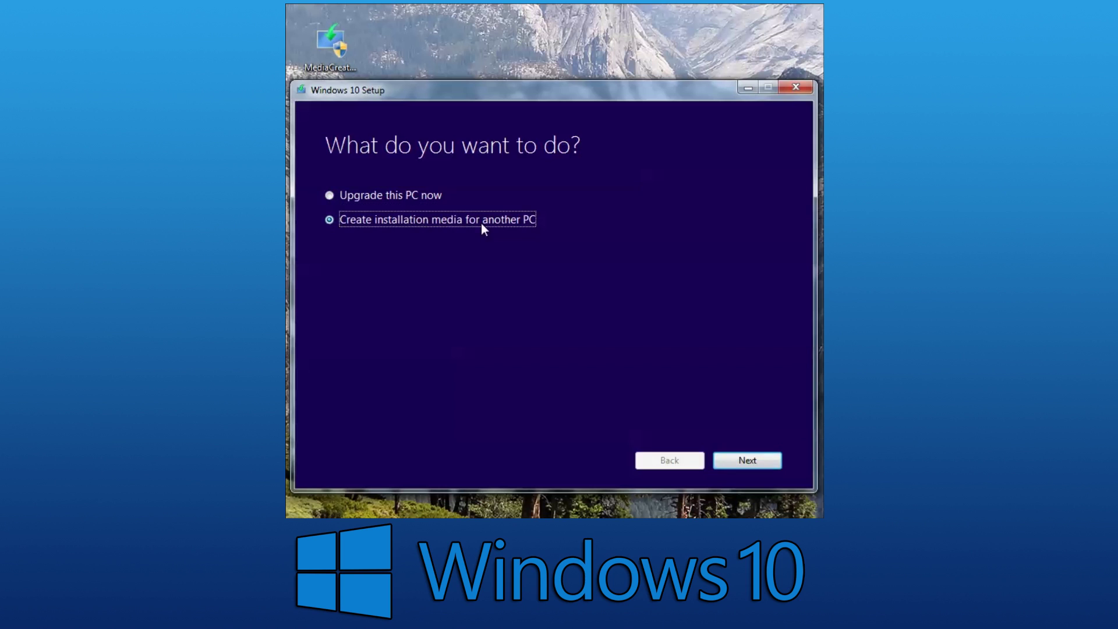
left_click(747, 460)
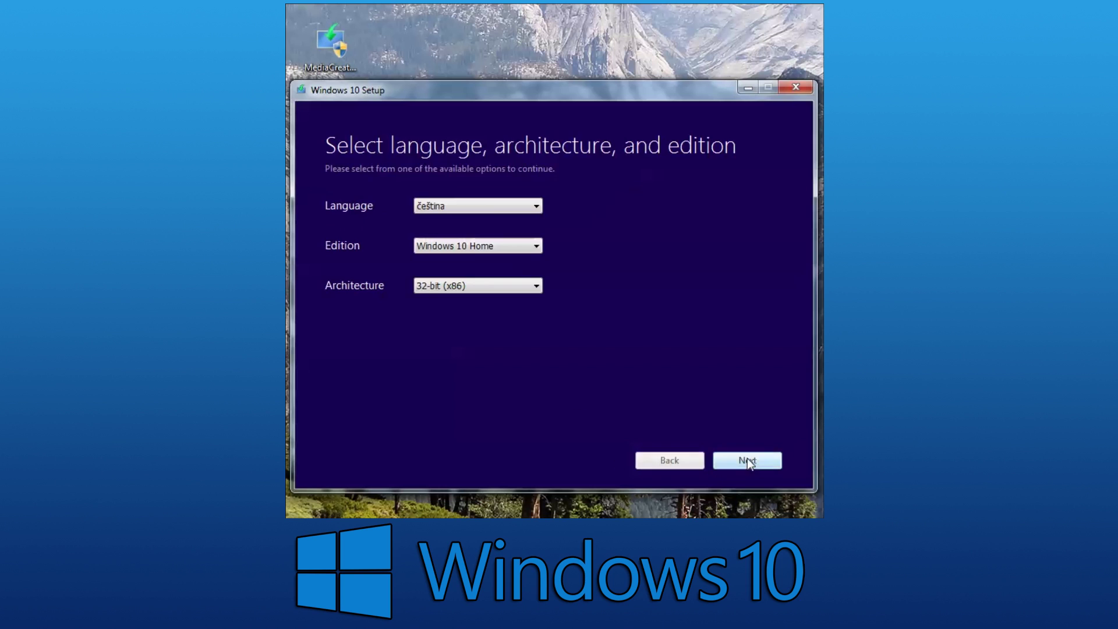
Set the installation media to English (United Kingdom), Windows 10 Home and 64-bit (x64), and continue to the media choice.
left_click(534, 207)
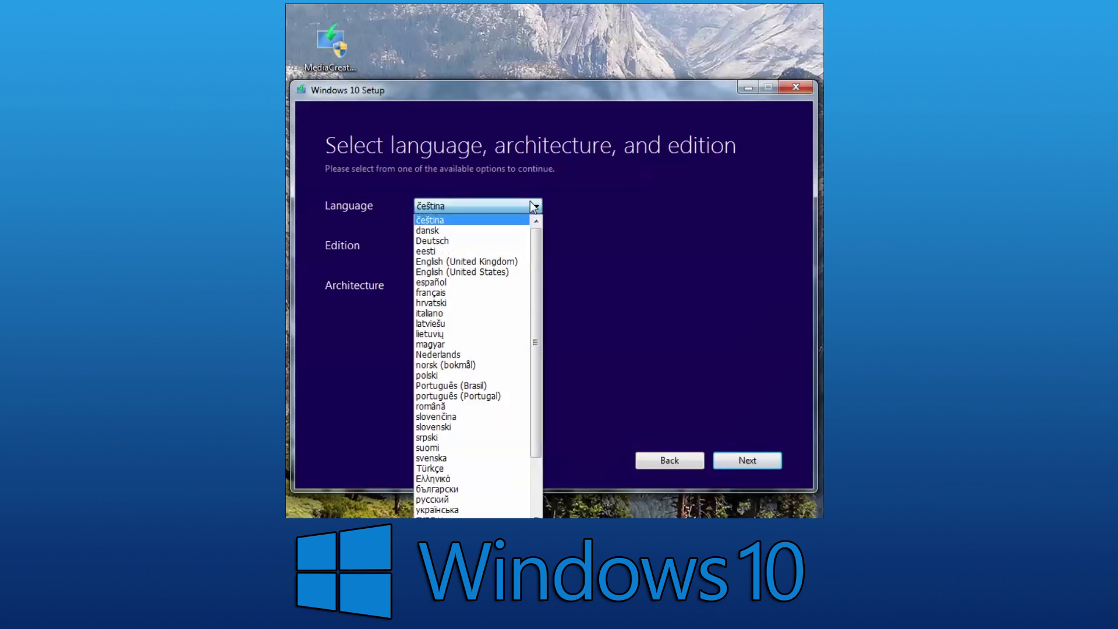
left_click(459, 263)
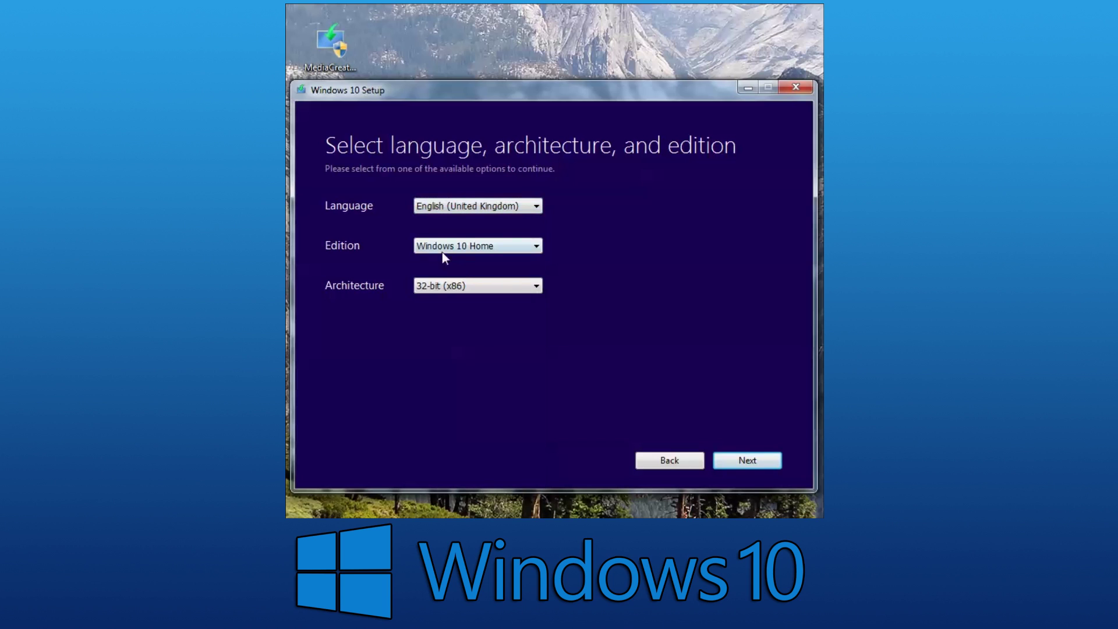
left_click(538, 249)
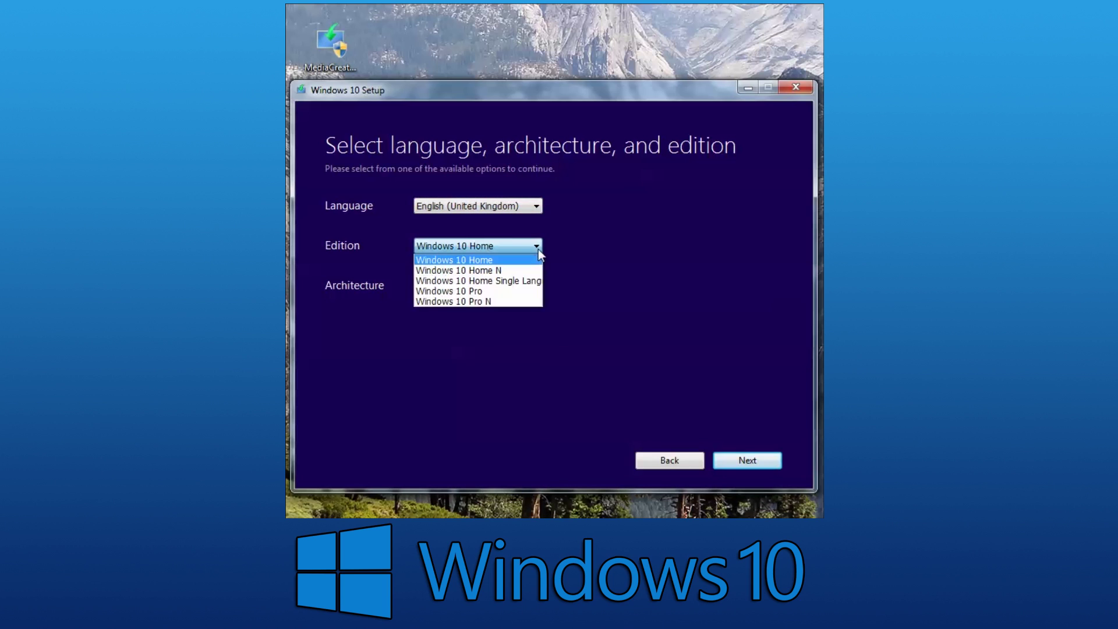
left_click(497, 260)
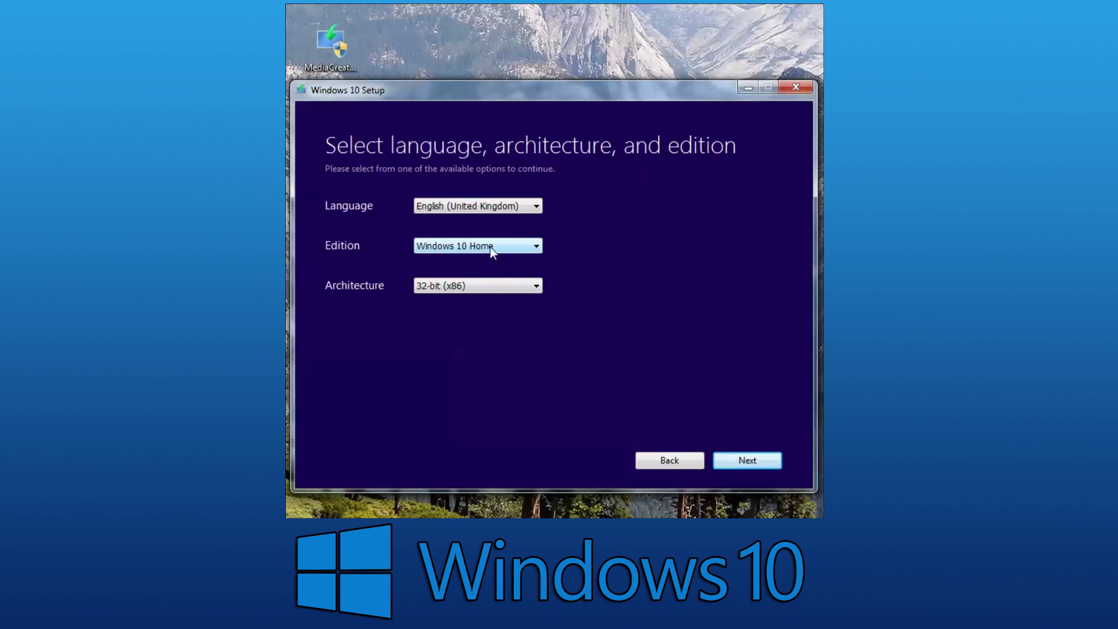
left_click(510, 247)
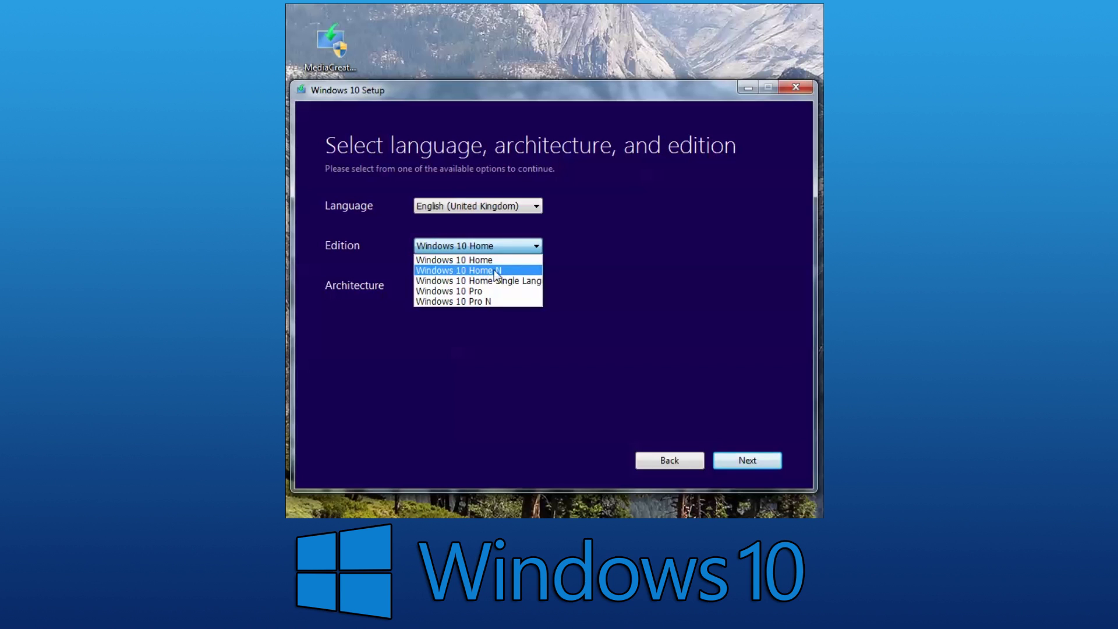
left_click(482, 260)
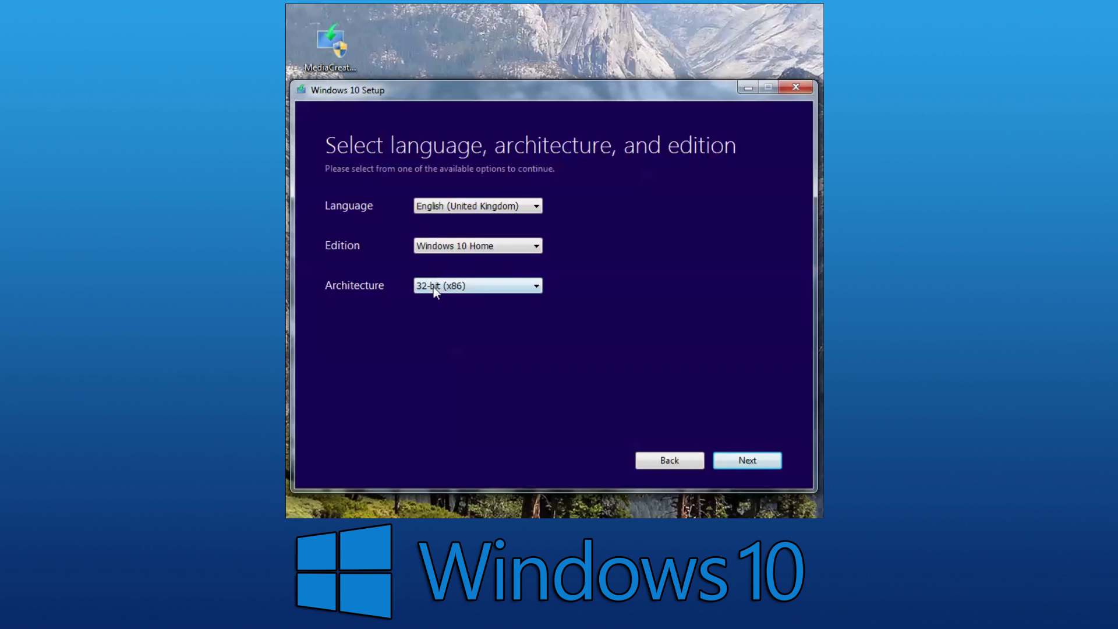
left_click(481, 285)
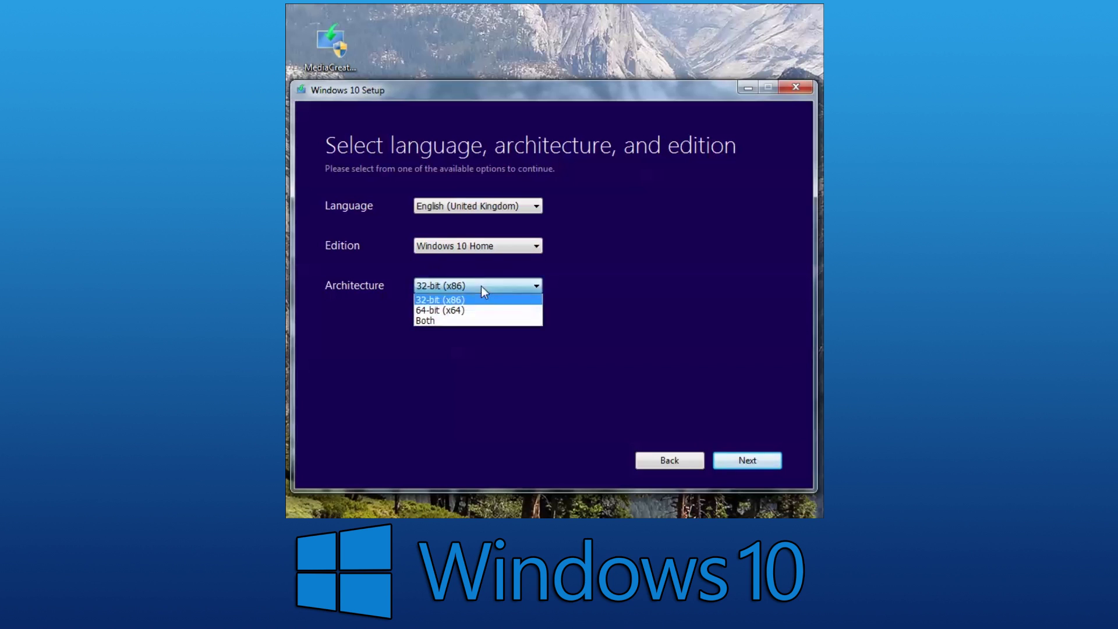
left_click(459, 308)
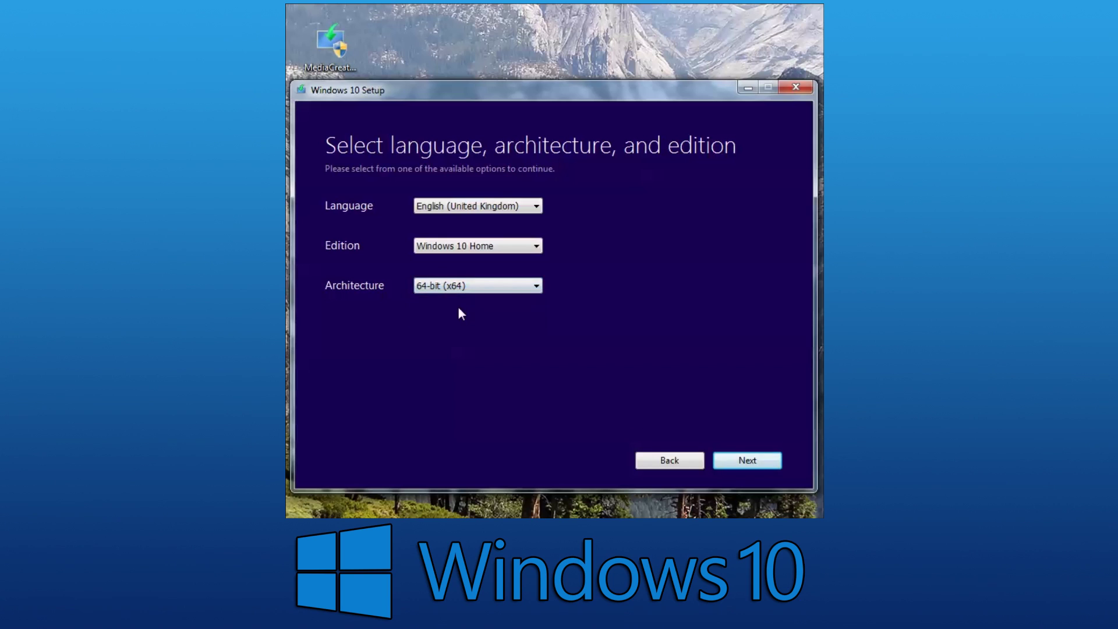
left_click(748, 460)
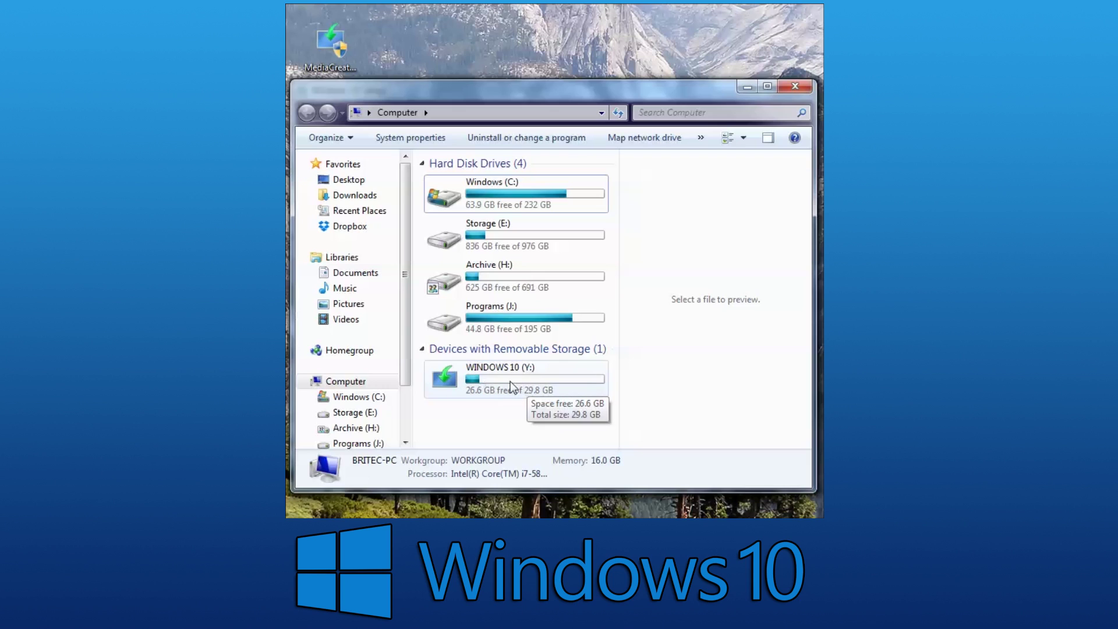
Minimize the Computer window and create the installation media on the USB flash drive Y: (WINDOWS 10).
left_click(746, 87)
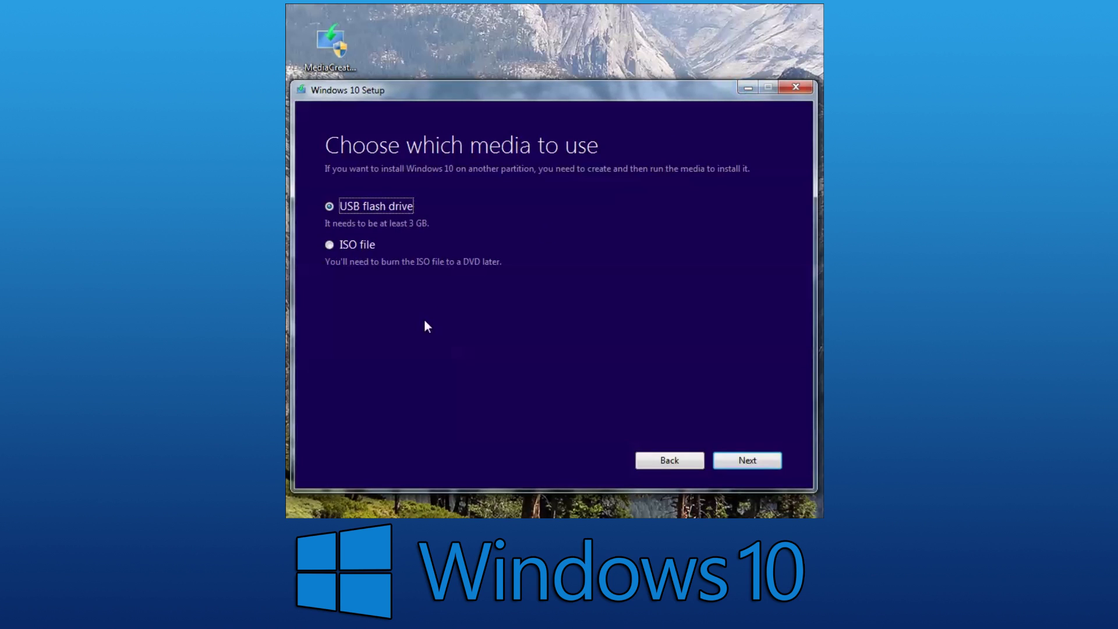
left_click(735, 460)
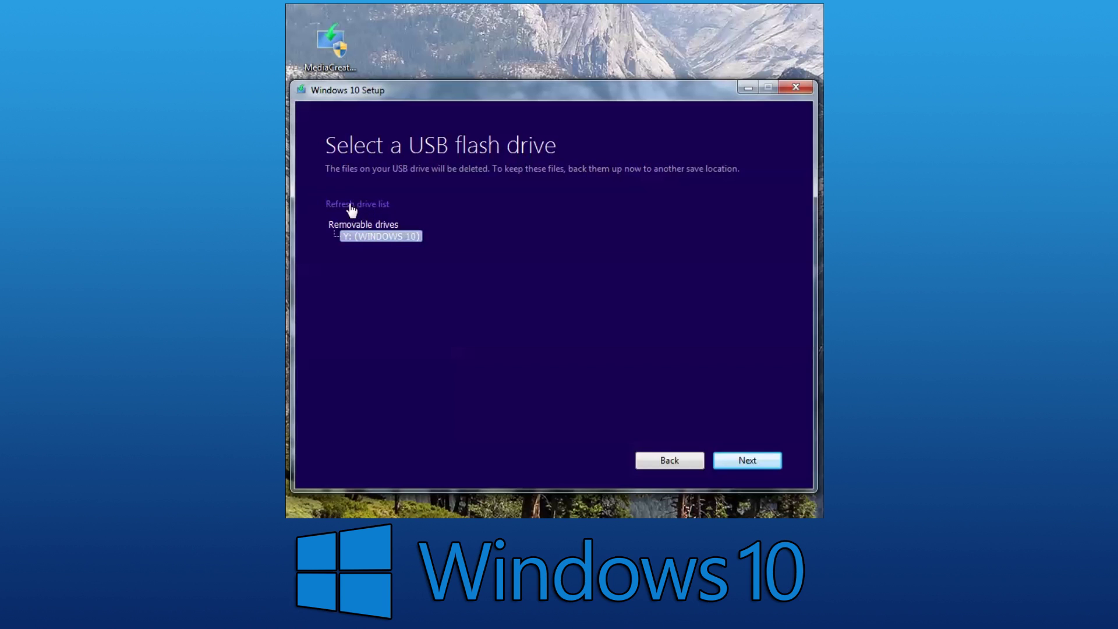
left_click(750, 461)
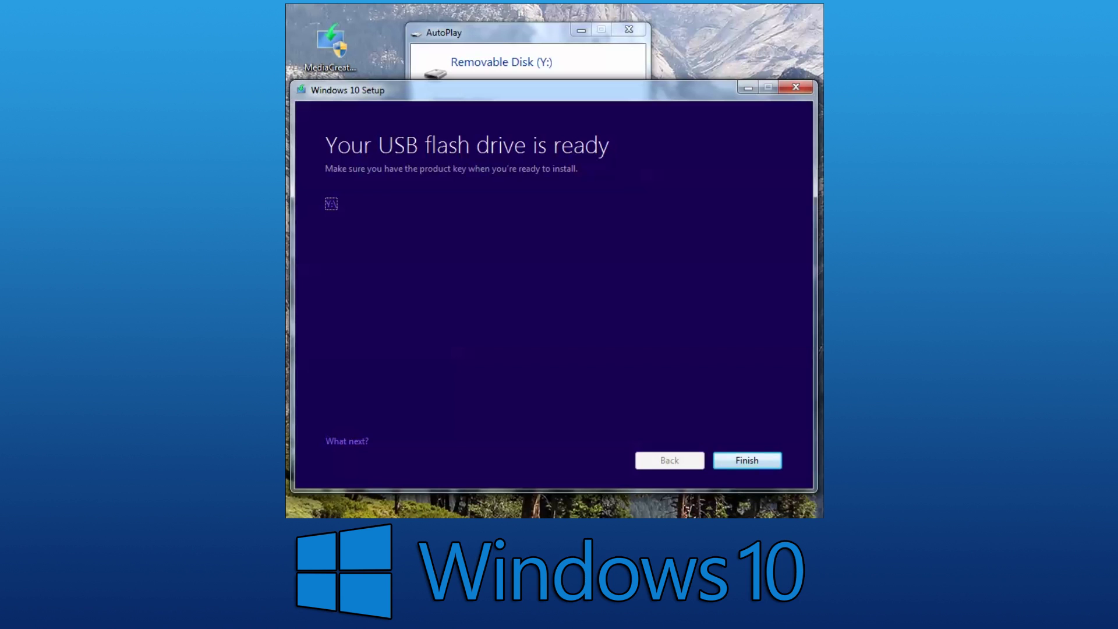
Open the Y: drive's folder from the AutoPlay prompt, examine the installation files on it and close the folder window.
left_click(523, 36)
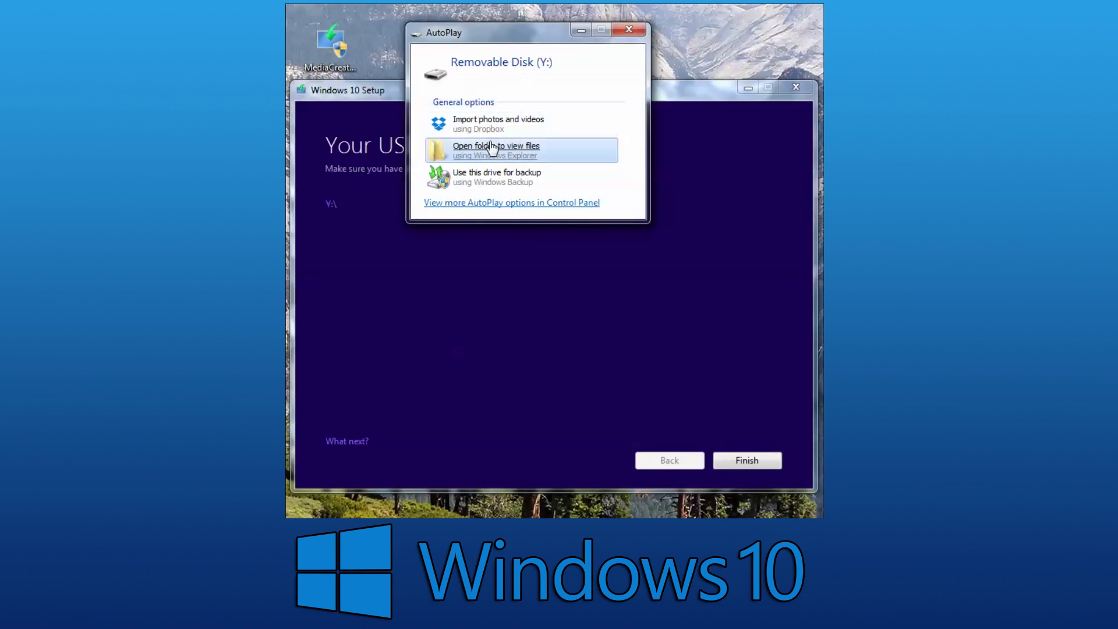
left_click(492, 149)
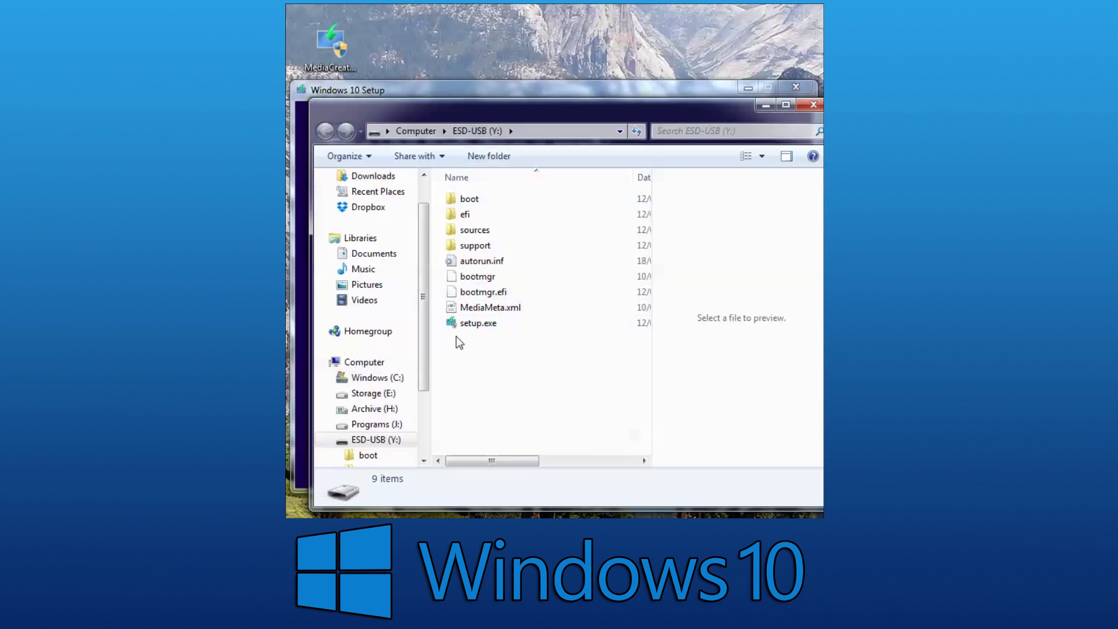
left_click_drag(549, 122, 530, 109)
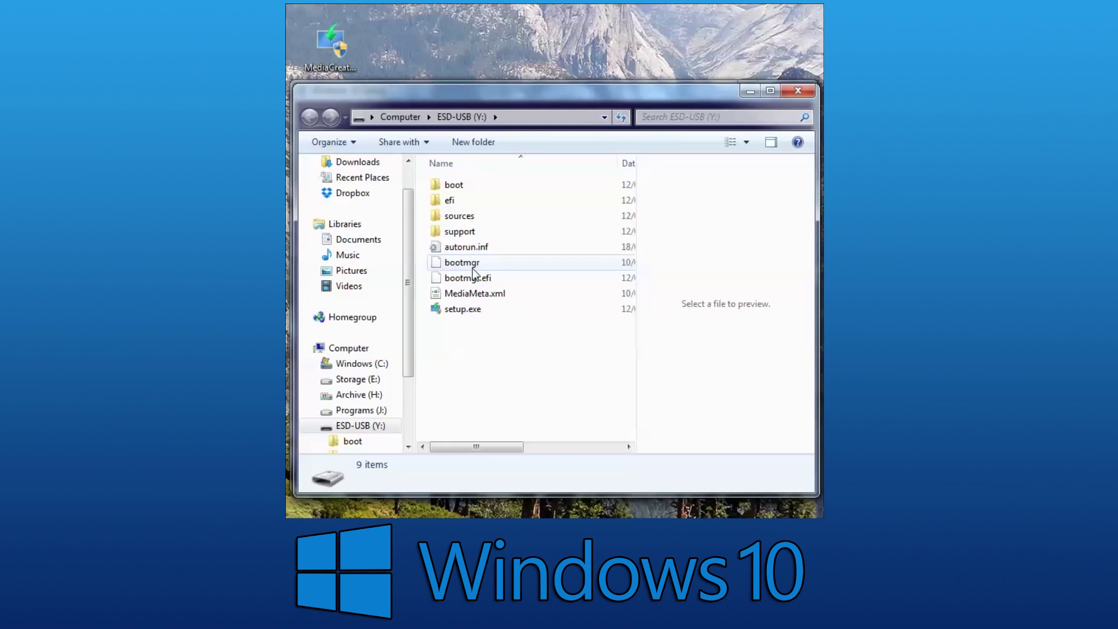
left_click(801, 94)
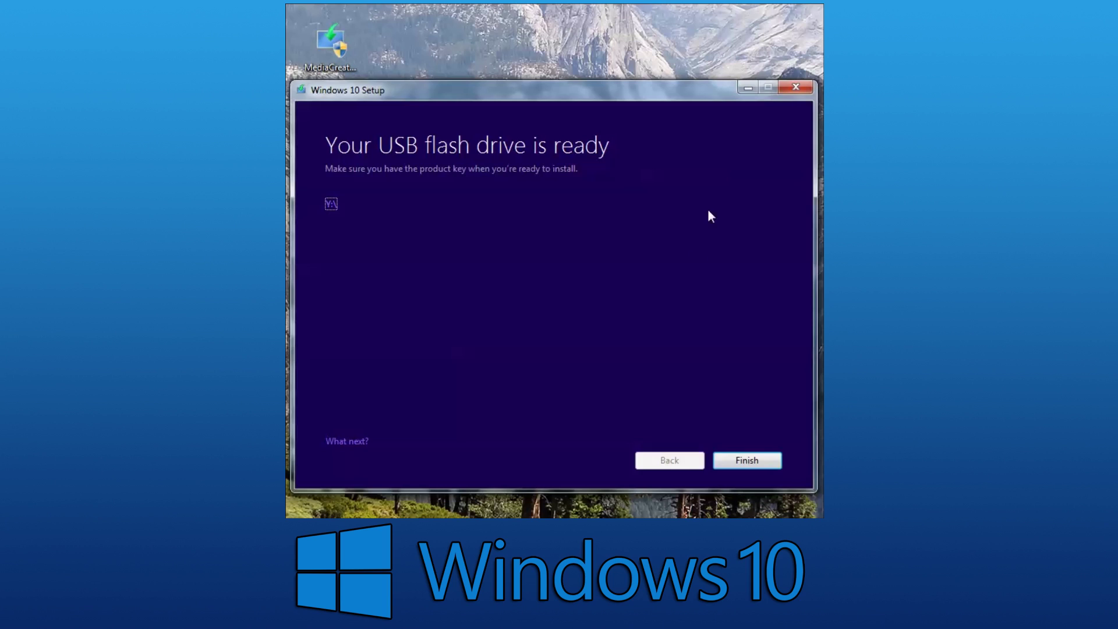